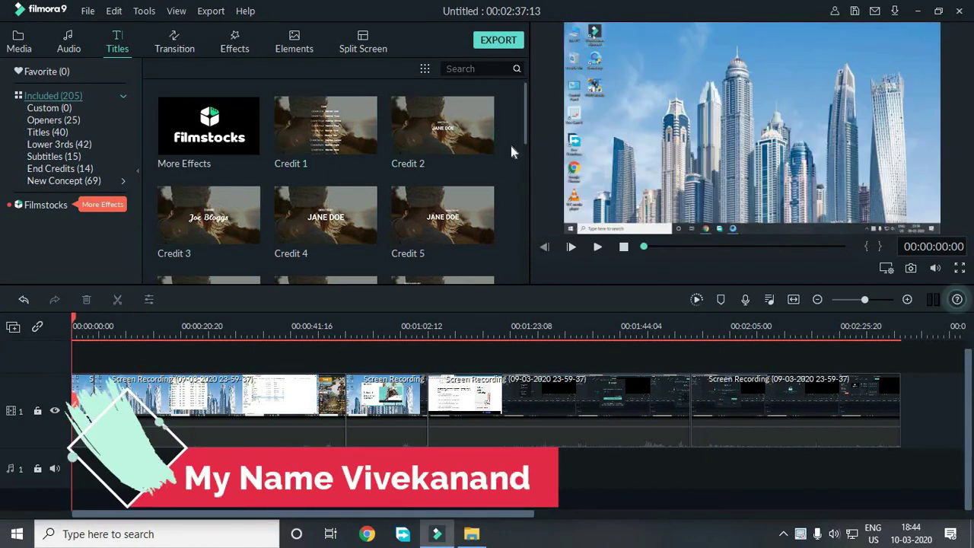
# Preview the New Opener 8, New Opener 10, New Opener 13 and New Opener 16 title templates.
pyautogui.scroll(-15, 332, 153)
pyautogui.scroll(-10, 332, 153)
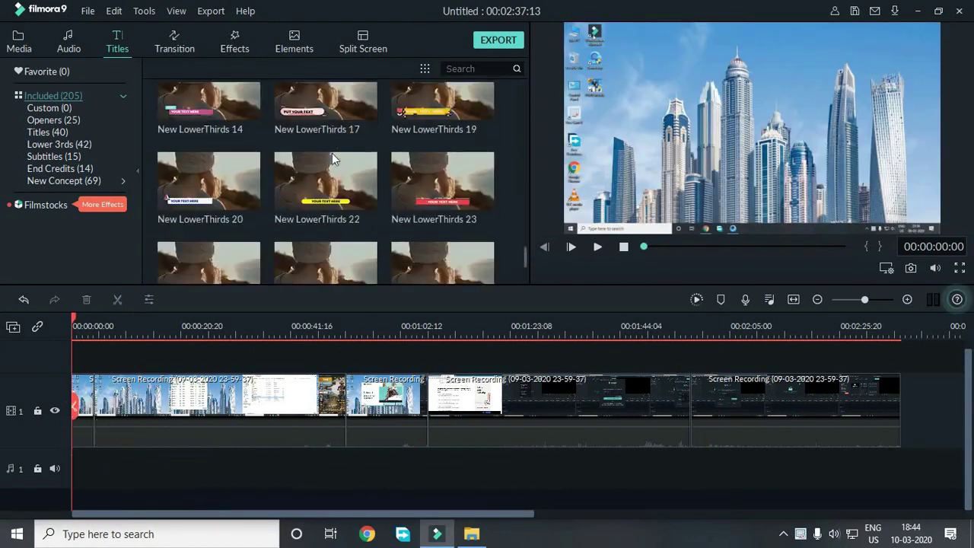
pyautogui.click(347, 145)
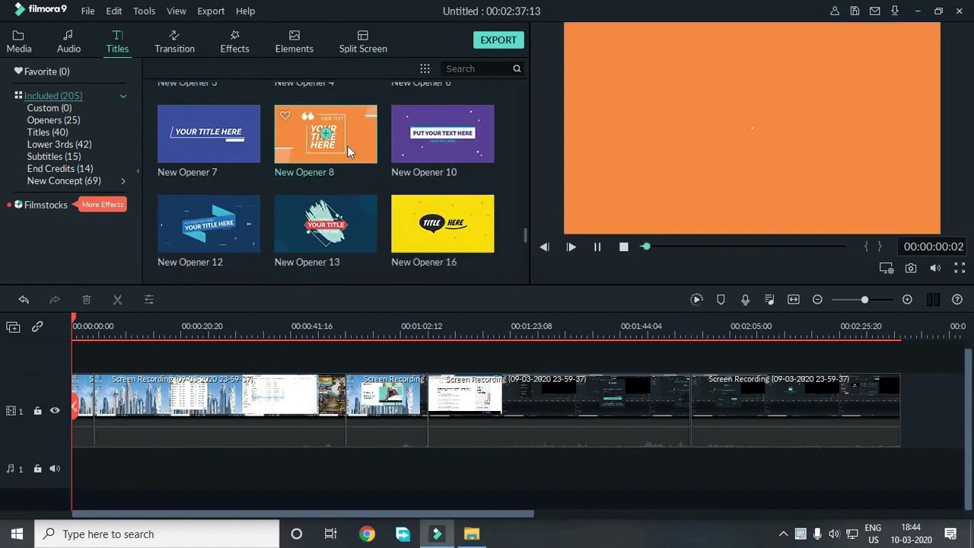
pyautogui.click(409, 156)
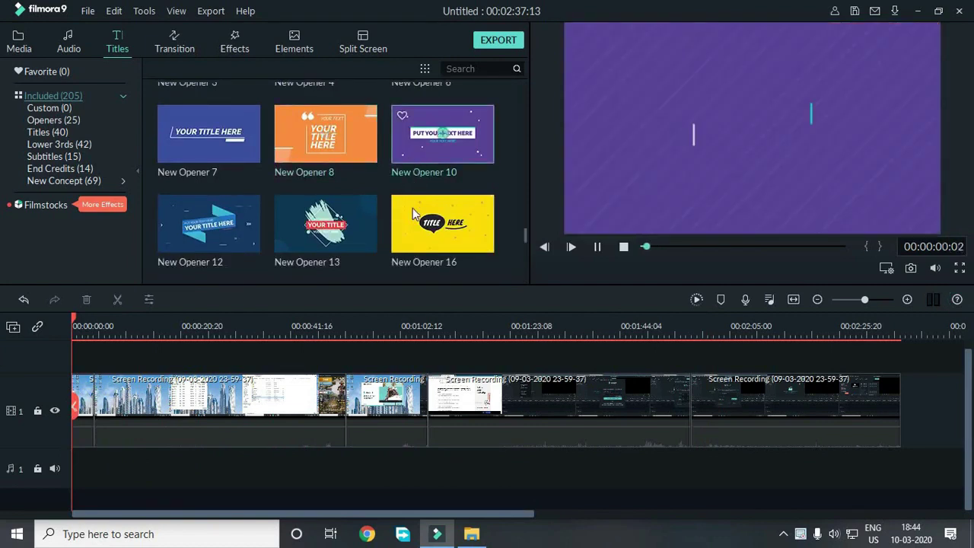
pyautogui.click(368, 231)
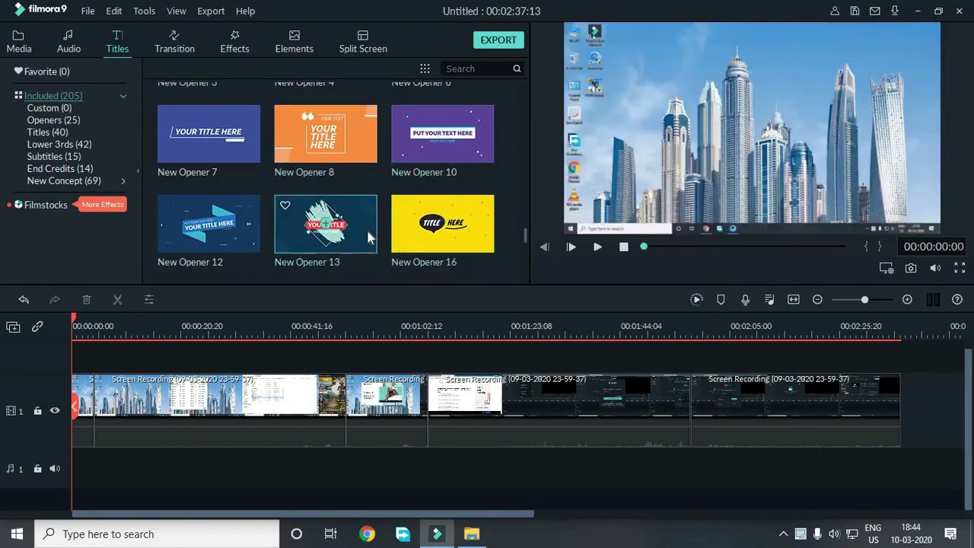
pyautogui.click(407, 247)
# Preview the New Title 20 and New Title 25 templates.
pyautogui.scroll(-10, 256, 140)
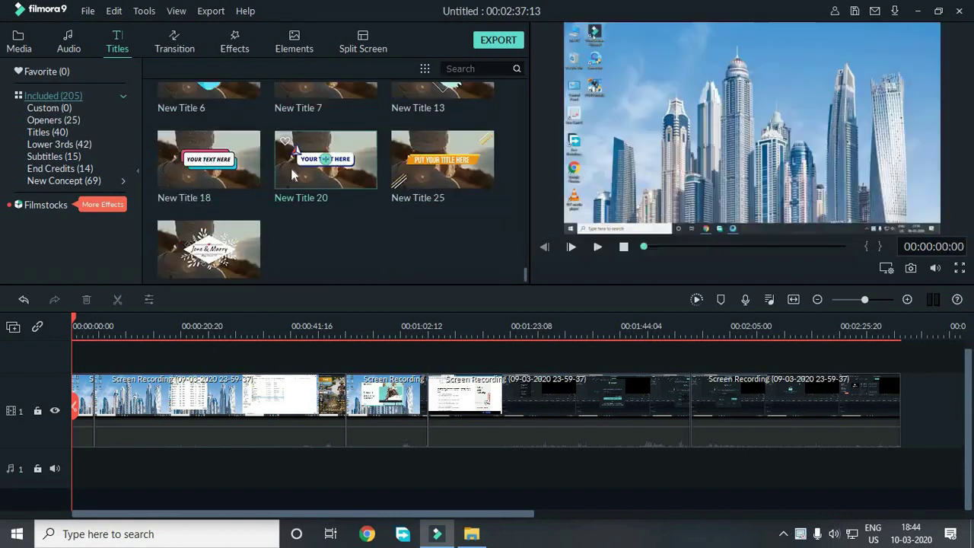
pyautogui.click(334, 177)
pyautogui.click(415, 182)
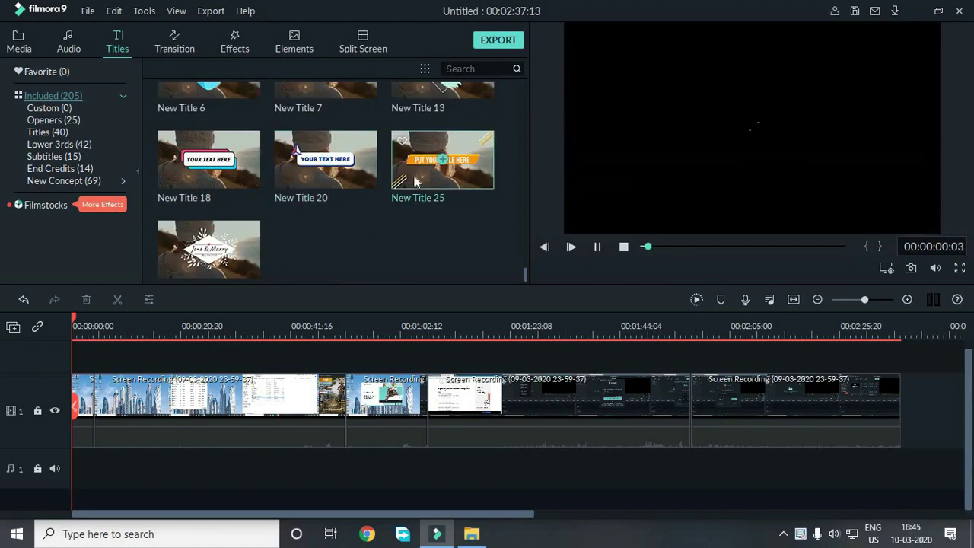
# Preview the New LowerThirds 17, New LowerThirds 19 and New LowerThirds 14 title templates.
pyautogui.scroll(-10, 240, 171)
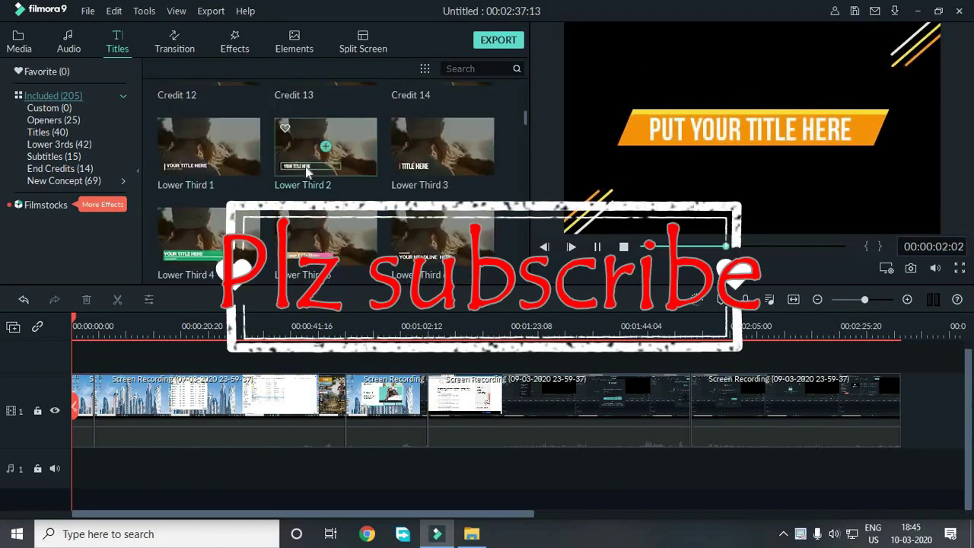
pyautogui.click(320, 147)
pyautogui.scroll(5, 319, 147)
pyautogui.scroll(-10, 329, 217)
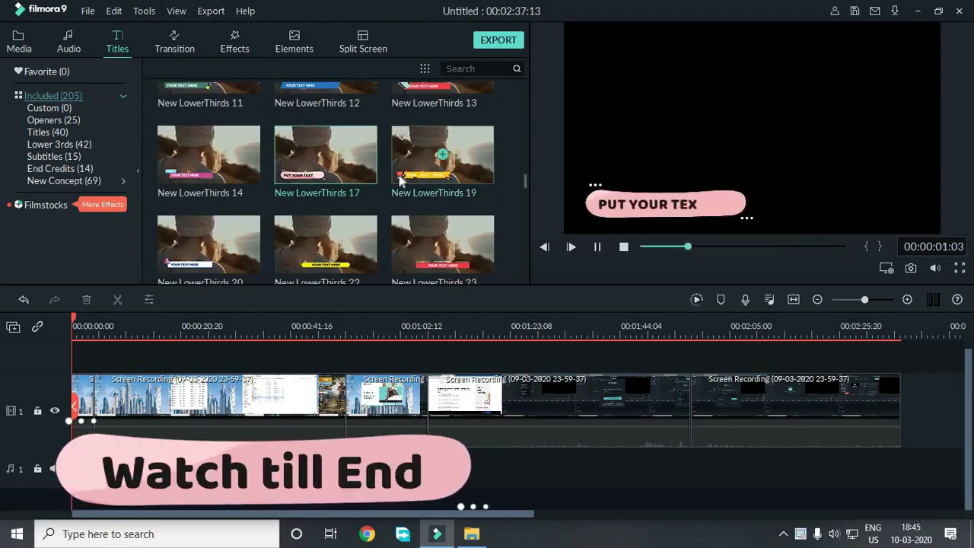
pyautogui.click(402, 179)
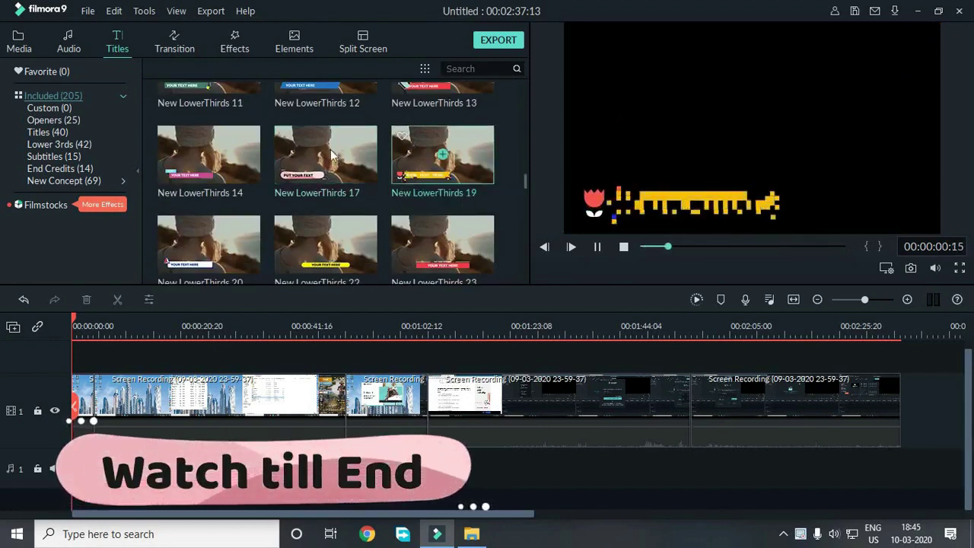
pyautogui.click(243, 177)
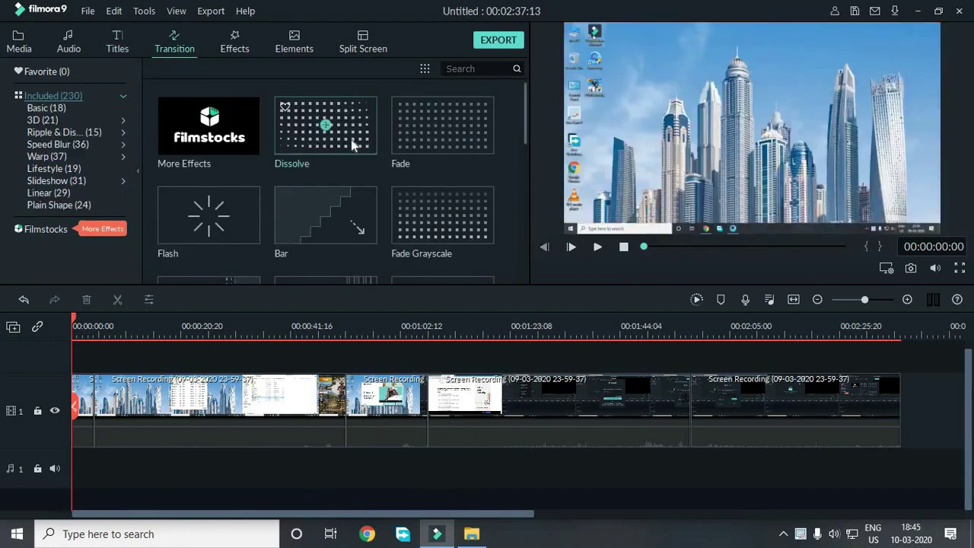
# Browse the included transitions and preview Linear 26 and Linear 27.
pyautogui.scroll(-15, 342, 165)
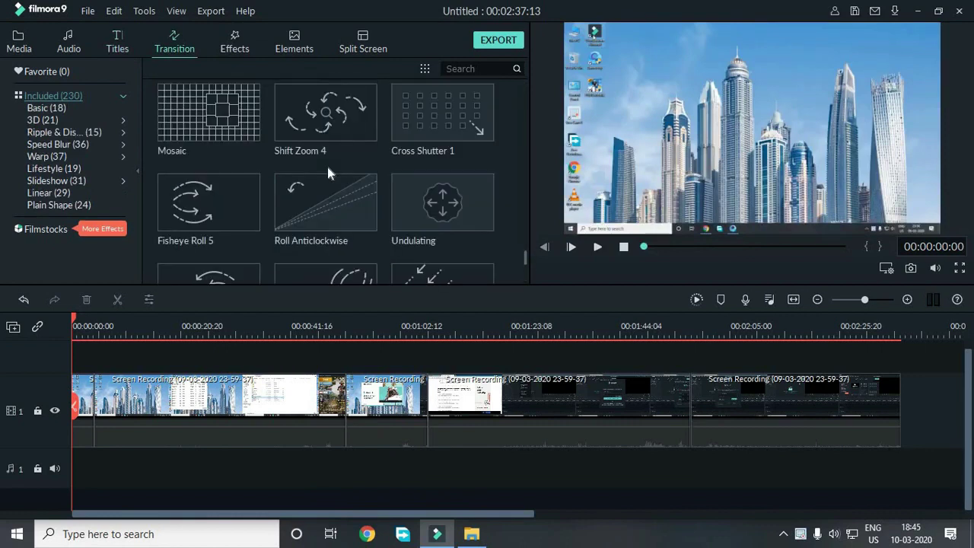
pyautogui.scroll(-15, 327, 171)
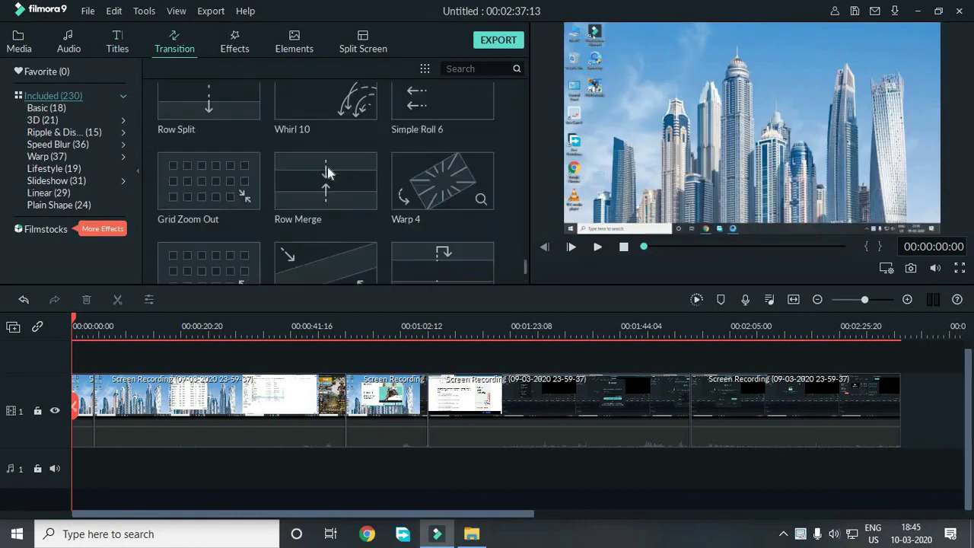
pyautogui.click(253, 163)
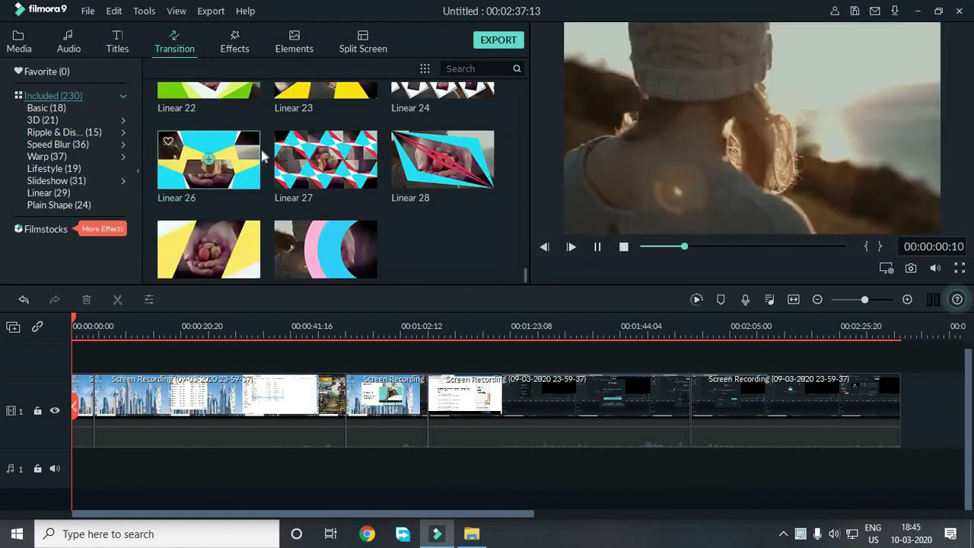
pyautogui.click(277, 158)
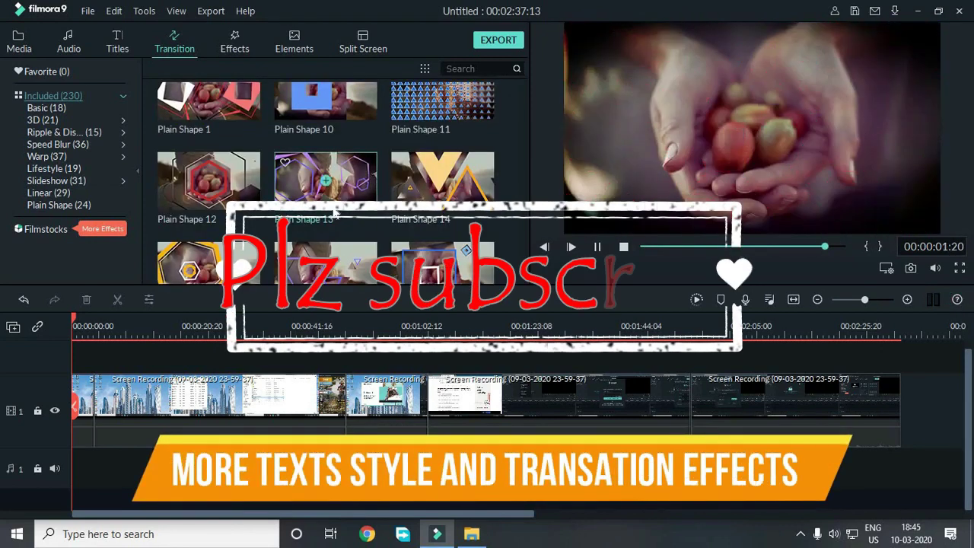
# Preview the Plain Shape 13 transition and add Plain Shape 14 to the favorites.
pyautogui.click(335, 215)
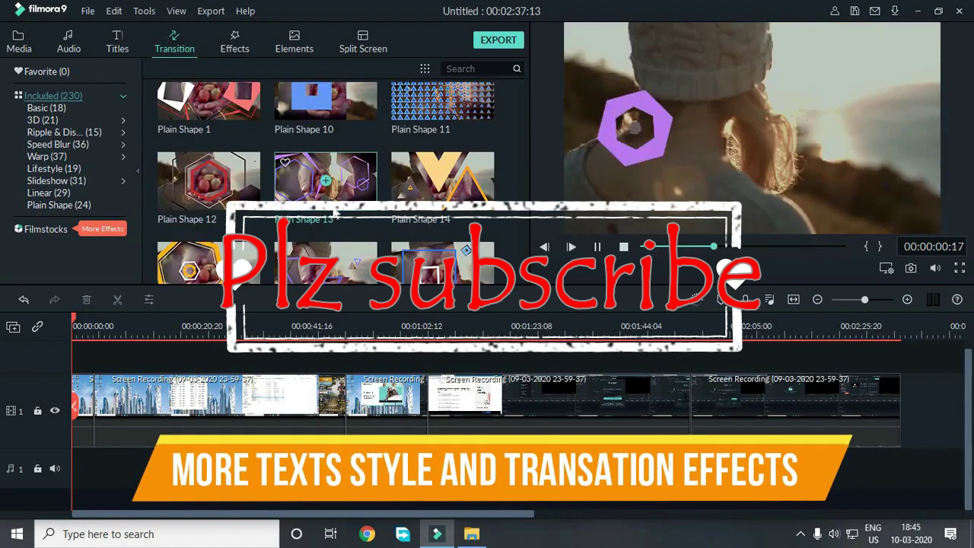
pyautogui.click(402, 164)
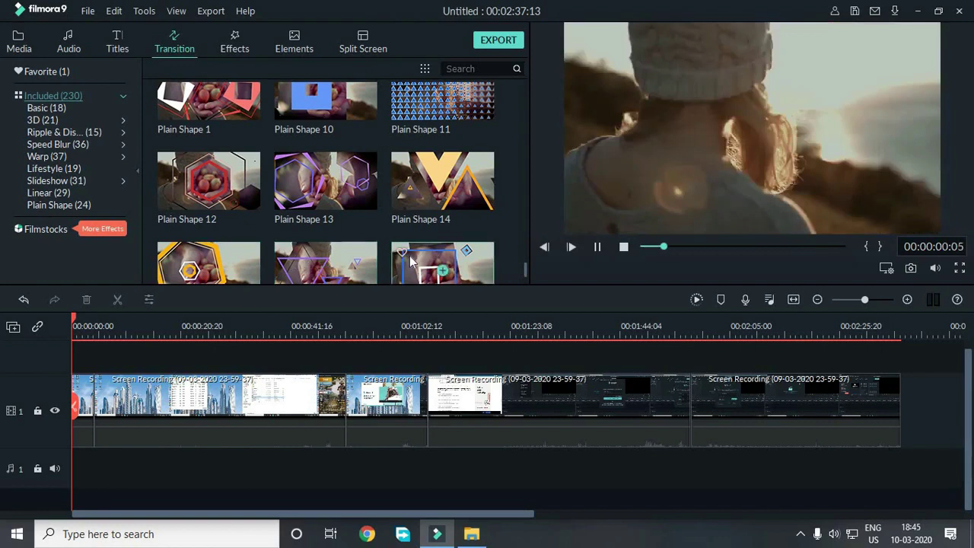
# Preview the Plain Shape 22 and Plain Shape 4 transitions while browsing the rest of the transition library.
pyautogui.scroll(-3, 473, 207)
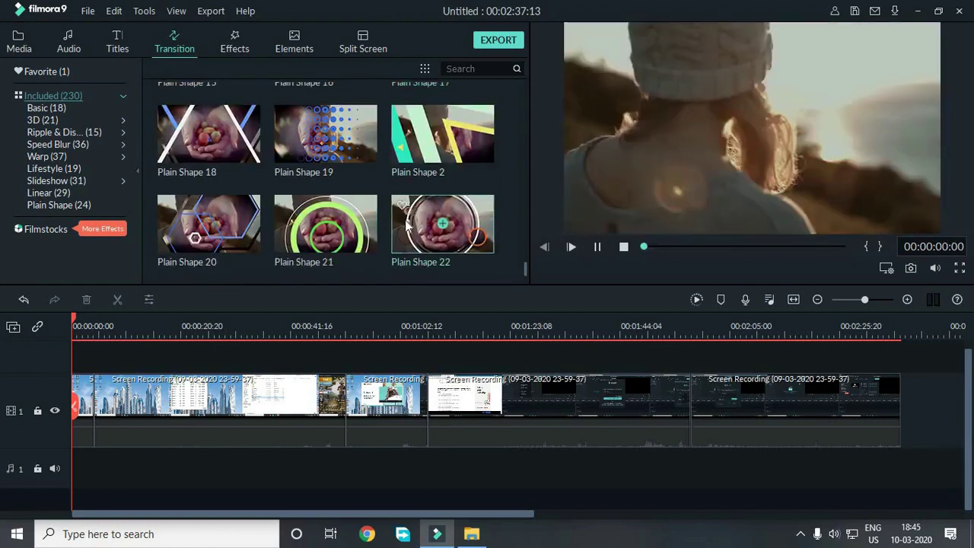
pyautogui.scroll(-2, 409, 229)
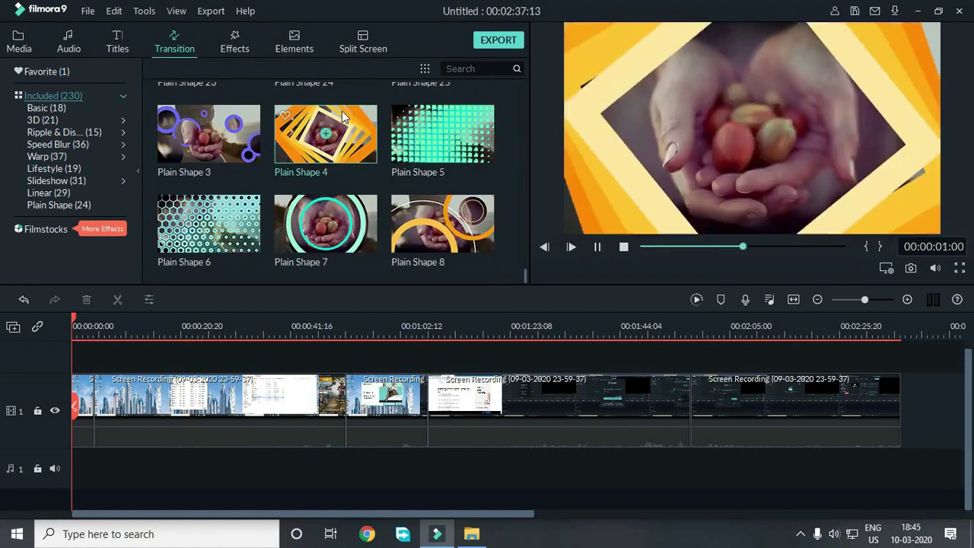
pyautogui.scroll(4, 394, 185)
pyautogui.scroll(15, 394, 185)
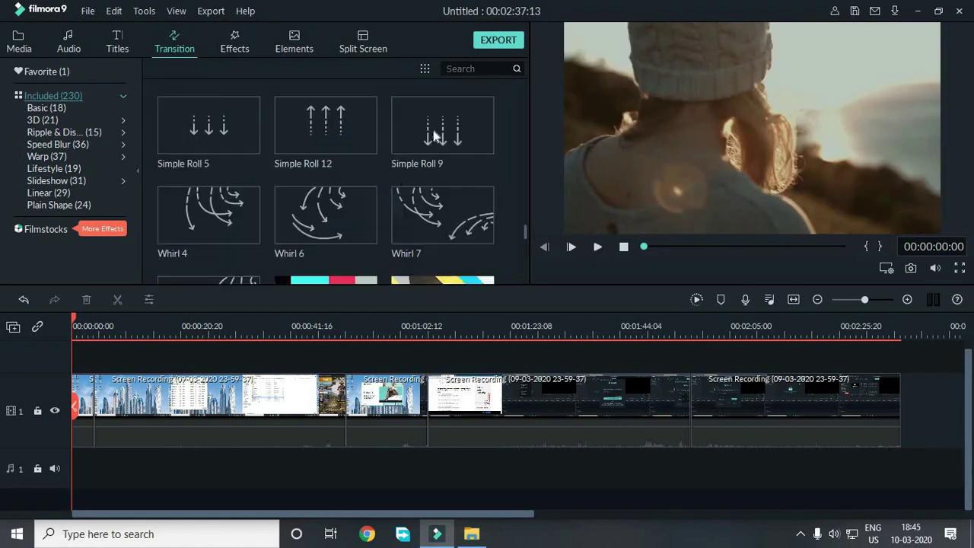
pyautogui.scroll(4, 228, 129)
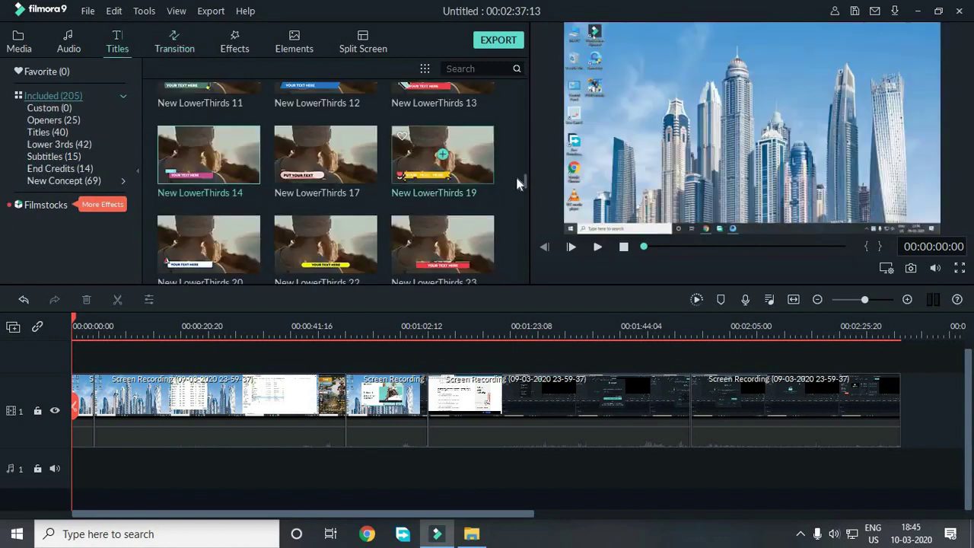
# Return to the title templates and preview New Opener 4, New Opener 6, New Opener 7, New Opener 8 and New Opener 10.
pyautogui.moveTo(528, 183); pyautogui.dragTo(526, 223)
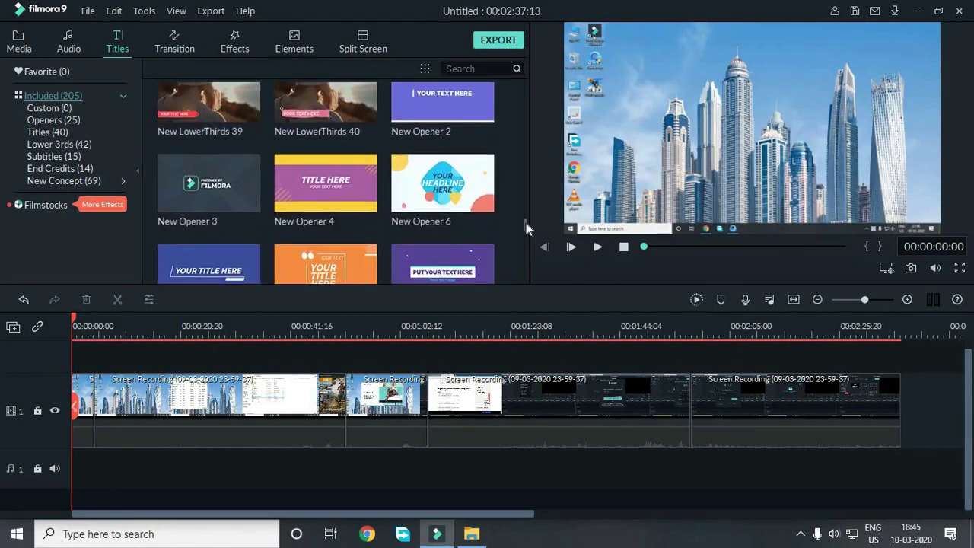
pyautogui.click(363, 200)
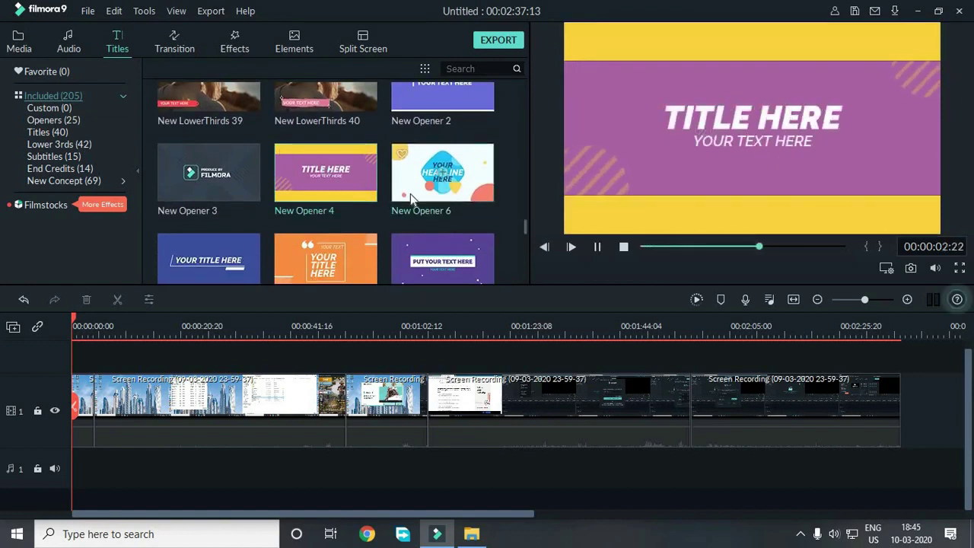
pyautogui.click(411, 195)
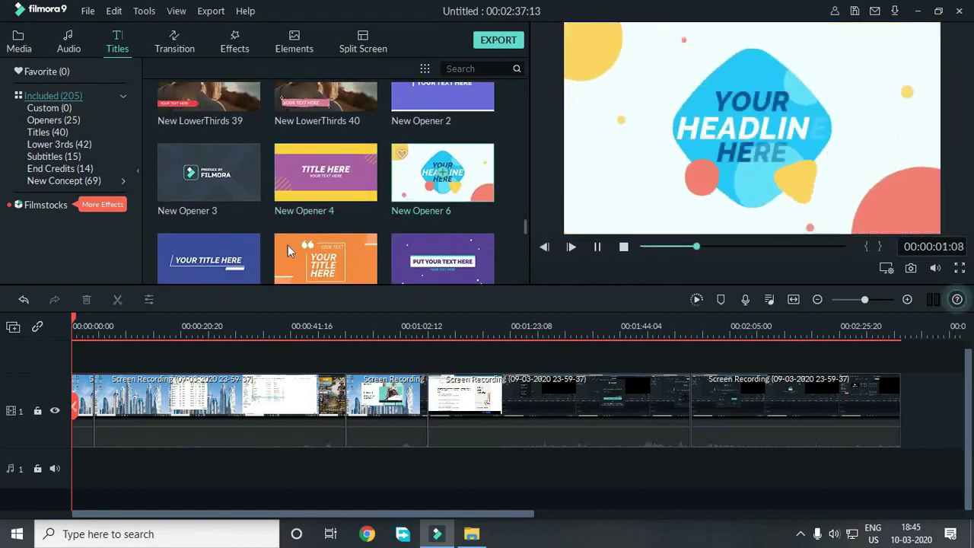
pyautogui.click(241, 271)
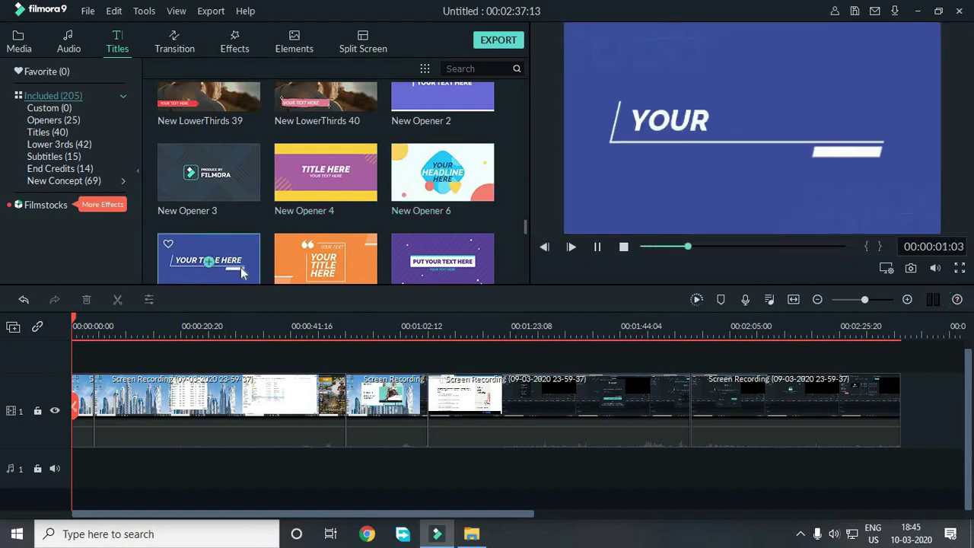
pyautogui.click(320, 270)
pyautogui.click(449, 255)
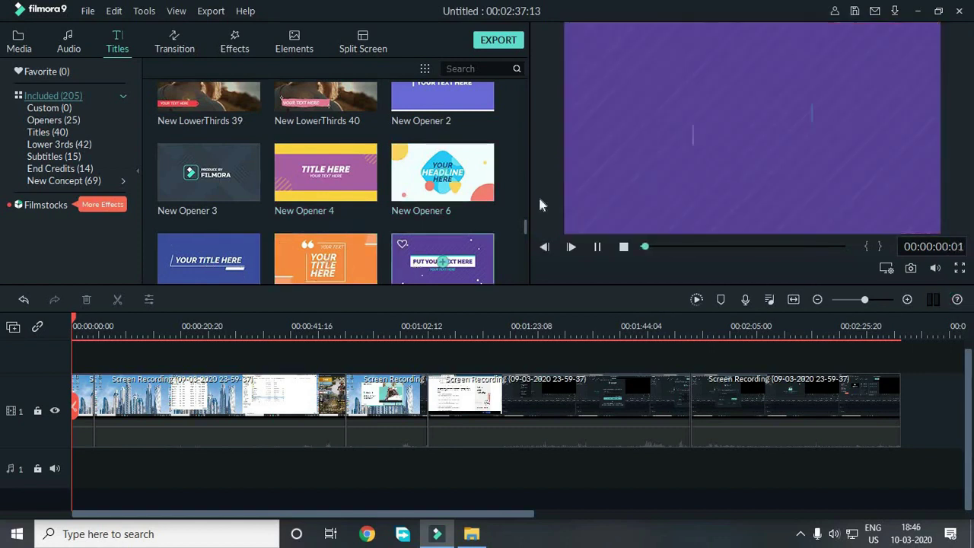
# Preview the New Opener 19 template and look through the remaining openers and titles to the end of the library.
pyautogui.scroll(-5, 529, 236)
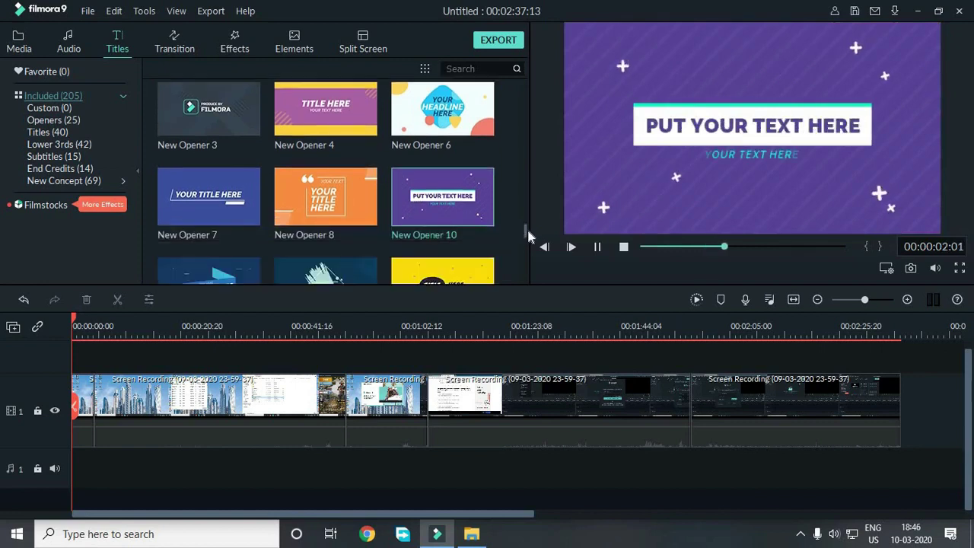
pyautogui.scroll(-3, 531, 243)
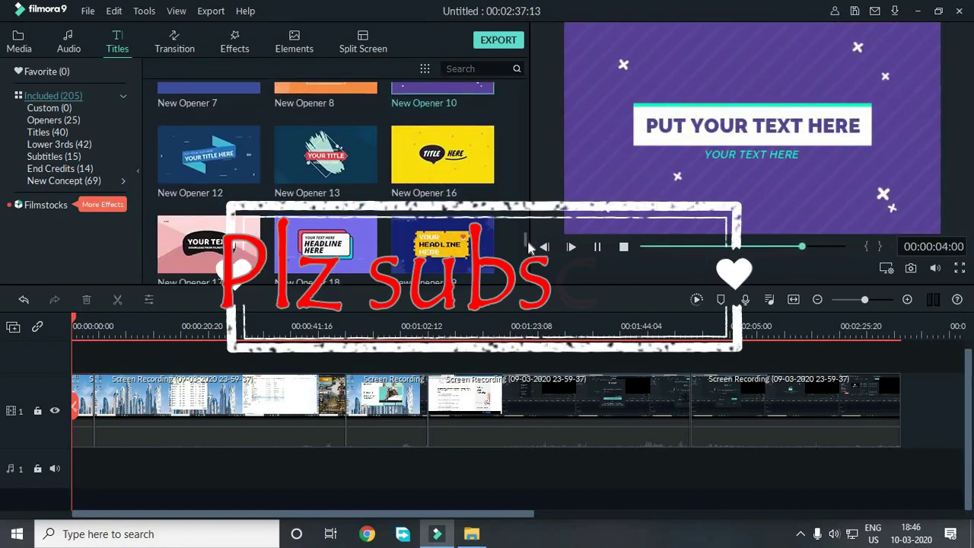
pyautogui.click(403, 197)
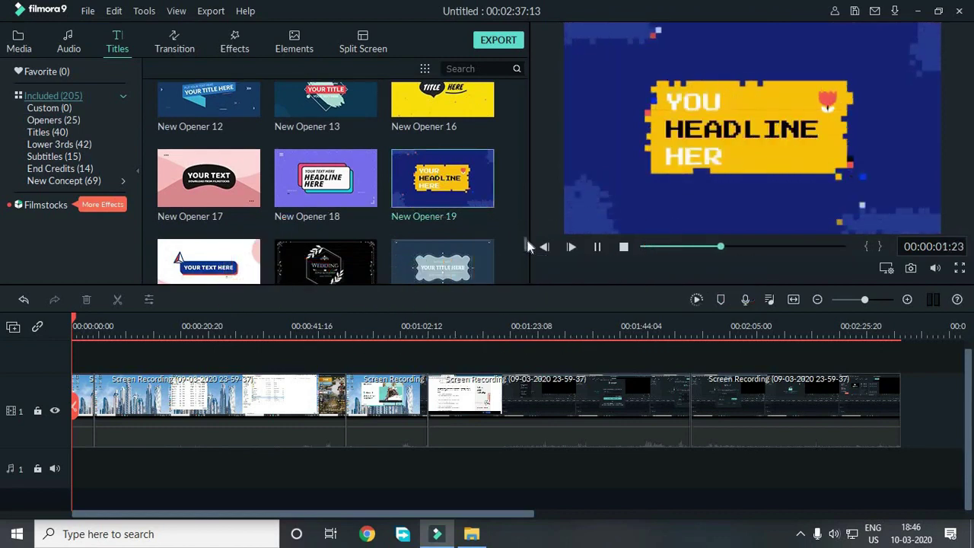
pyautogui.scroll(-2, 526, 243)
pyautogui.scroll(-4, 527, 249)
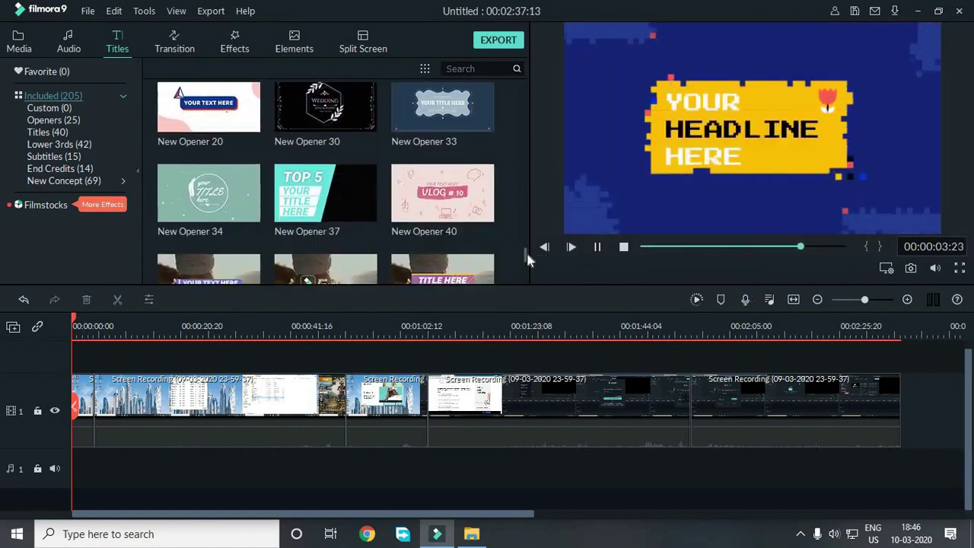
pyautogui.scroll(-3, 528, 268)
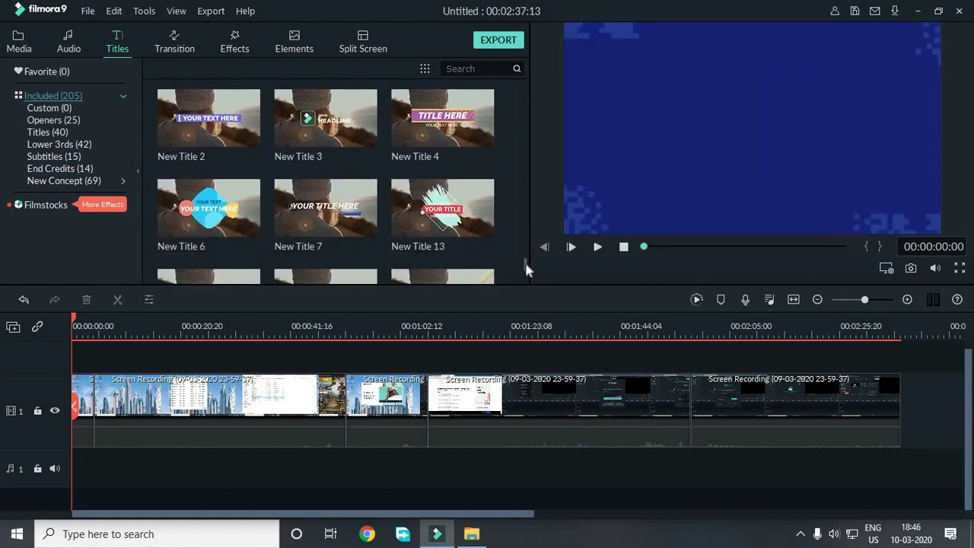
pyautogui.scroll(-10, 525, 270)
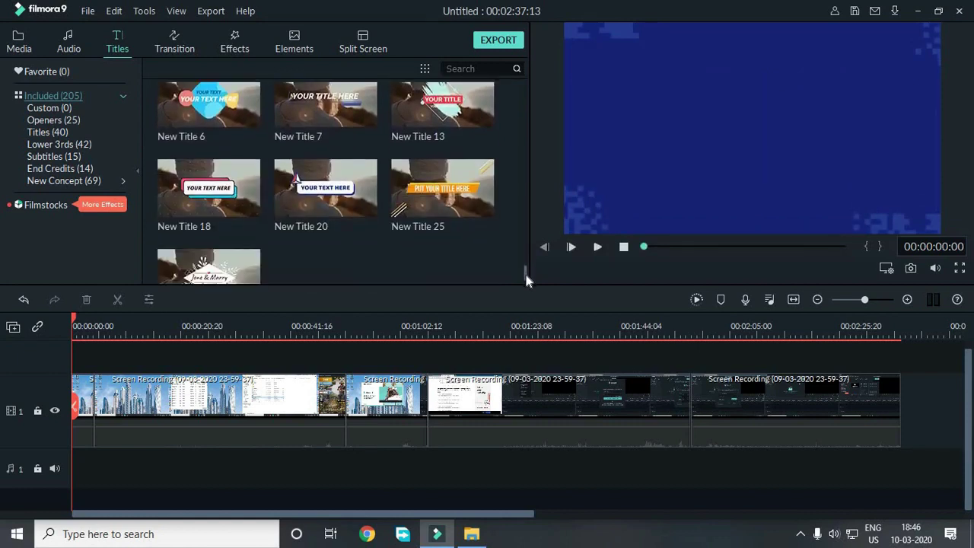
# View the program's version information and close it.
pyautogui.click(245, 12)
pyautogui.click(274, 277)
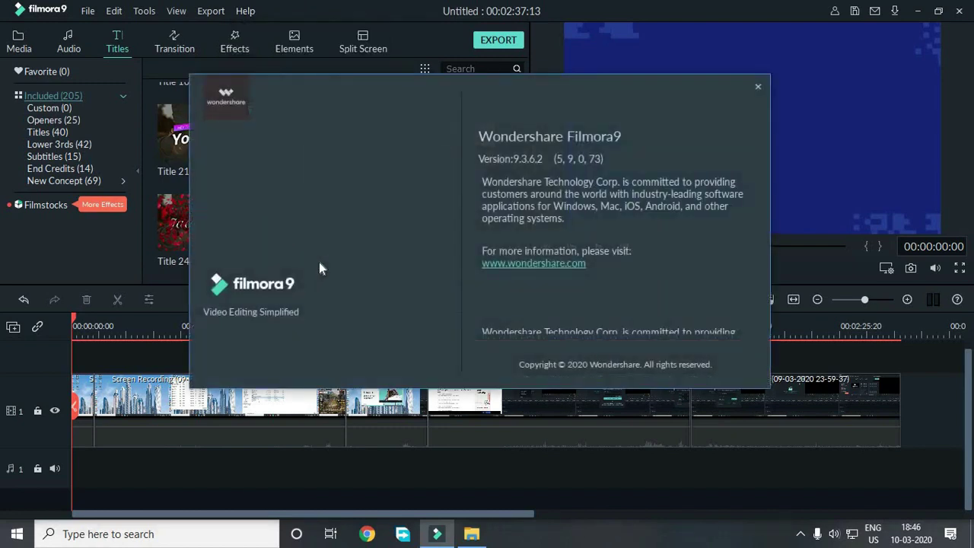
pyautogui.click(757, 88)
# Check the Filmora9 license activation status and dismiss the dialog.
pyautogui.click(247, 12)
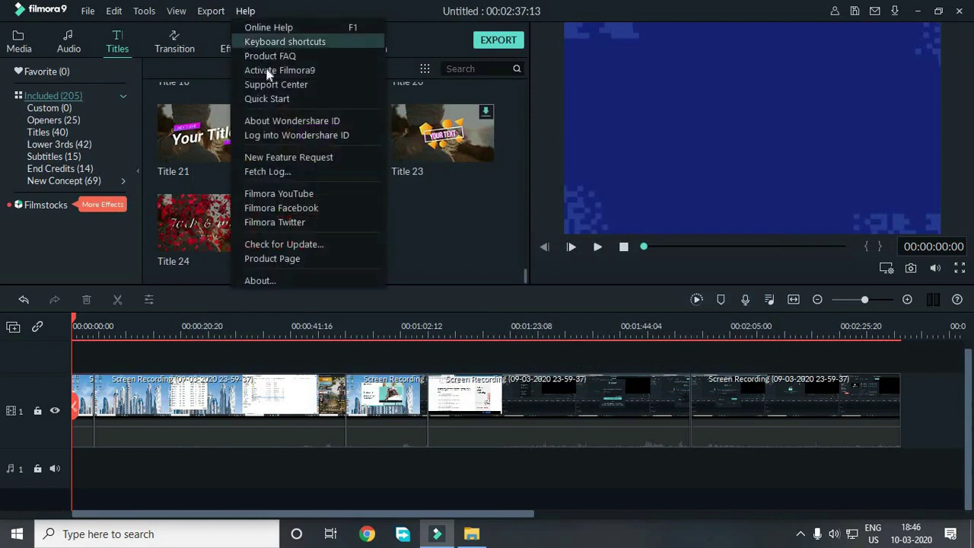
pyautogui.click(272, 71)
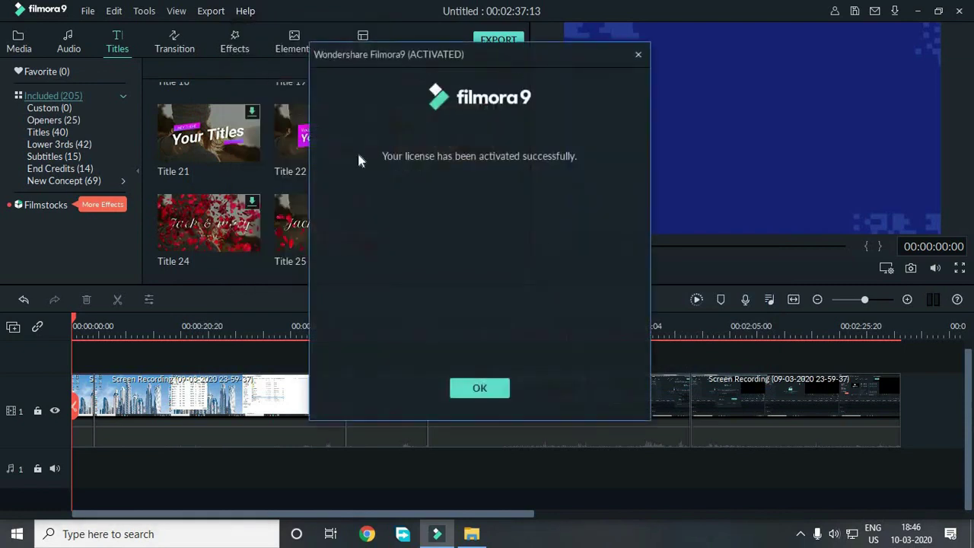
pyautogui.click(479, 388)
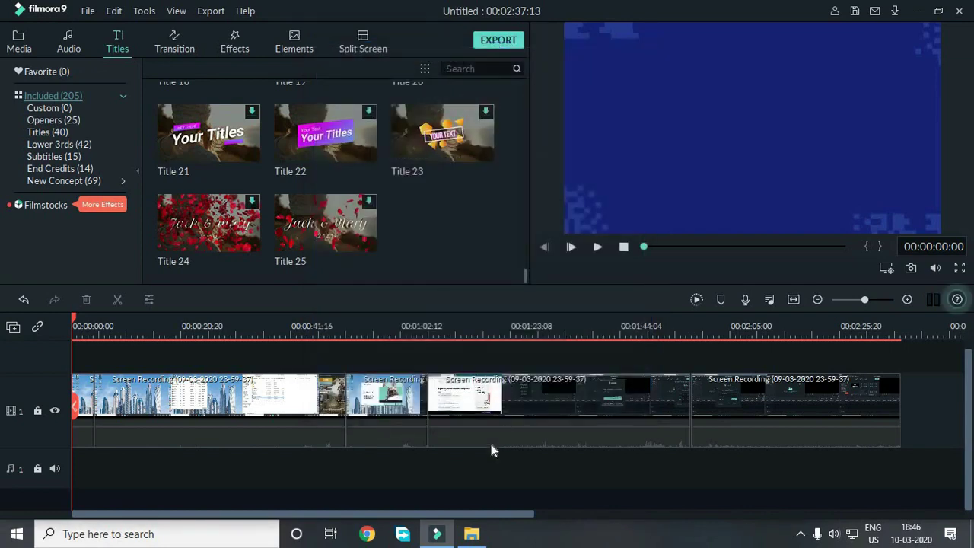
pyautogui.click(801, 535)
pyautogui.rightClick(772, 502)
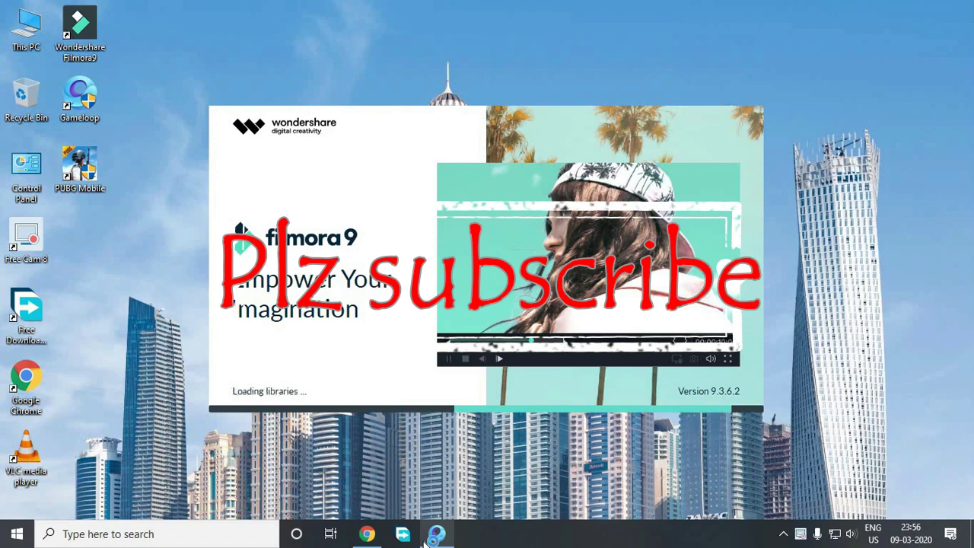
pyautogui.moveTo(426, 540)
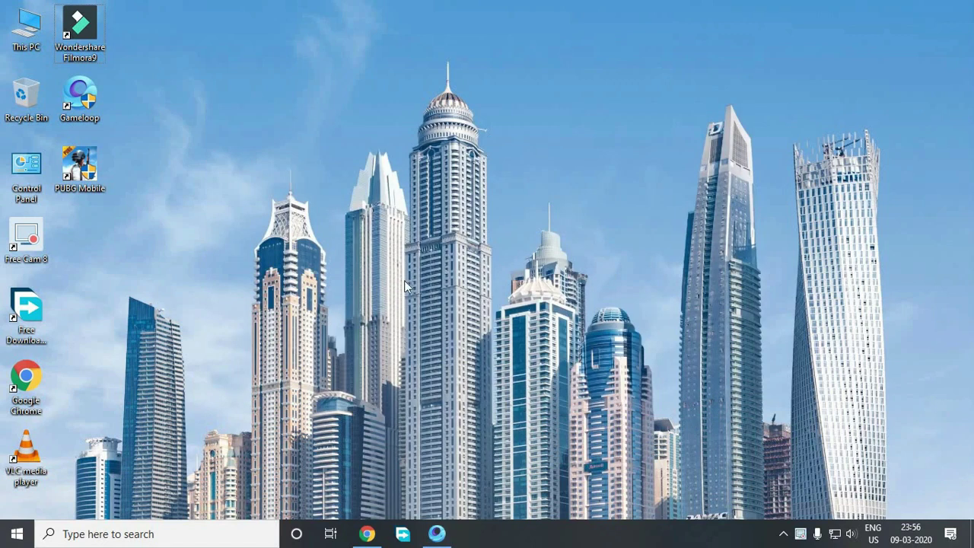
pyautogui.rightClick(404, 281)
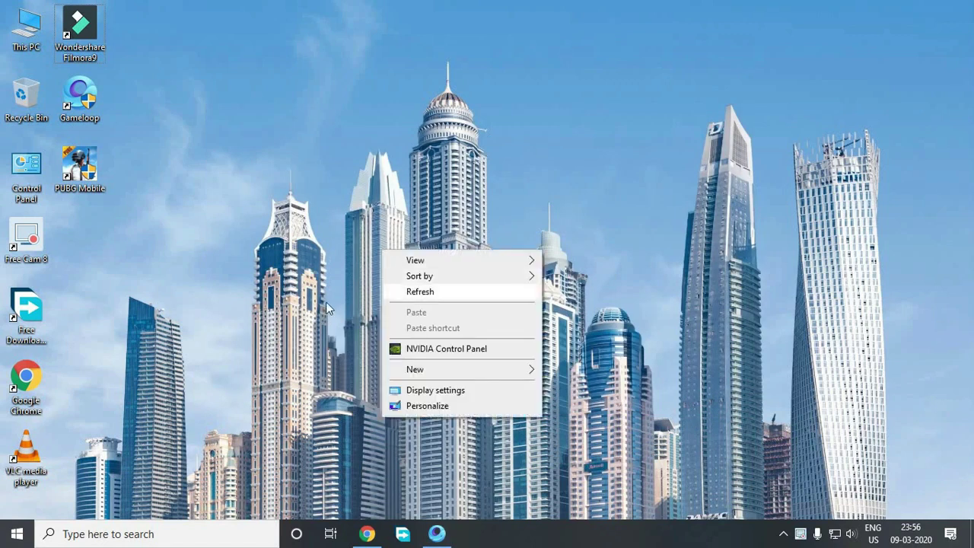
pyautogui.click(419, 292)
# Open Task Manager and close the Filmora9 window.
pyautogui.press('super+x')
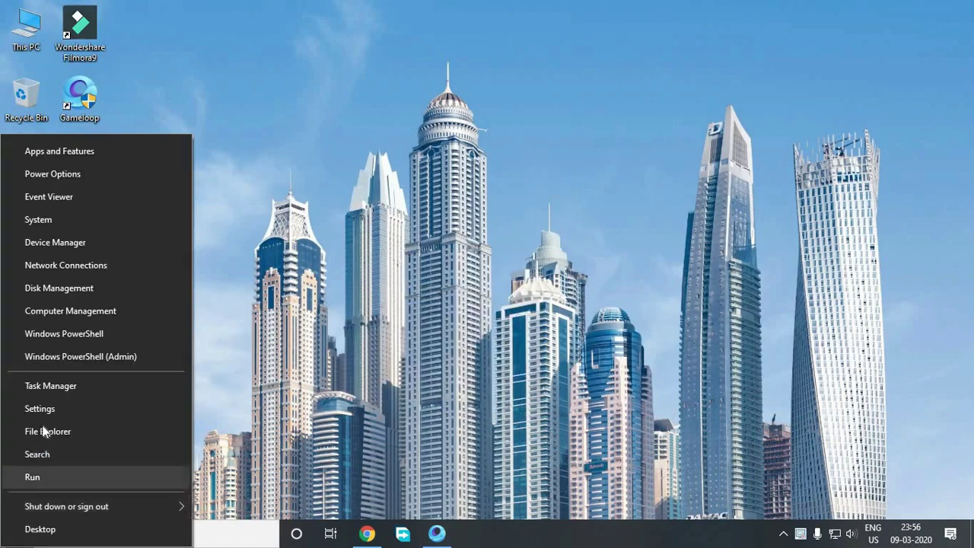
pyautogui.click(55, 383)
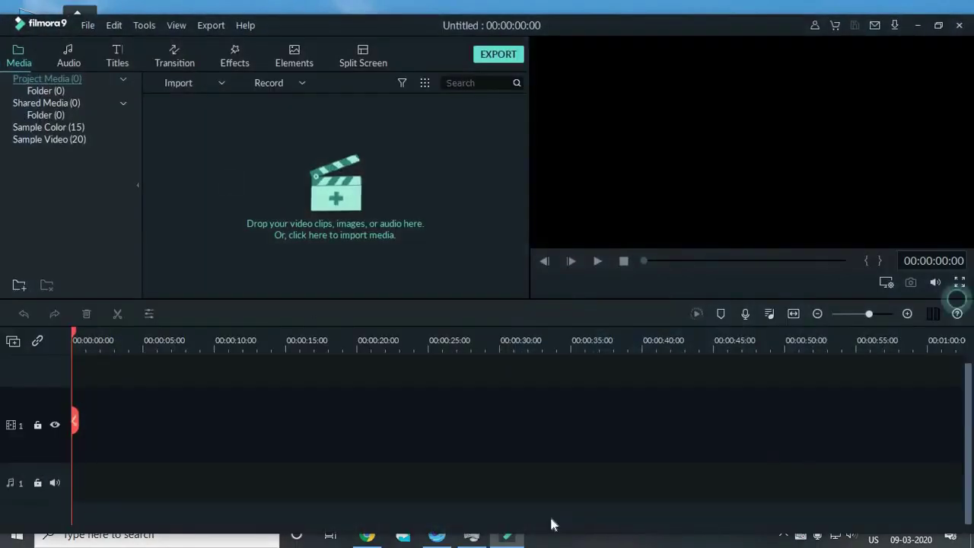
pyautogui.click(960, 27)
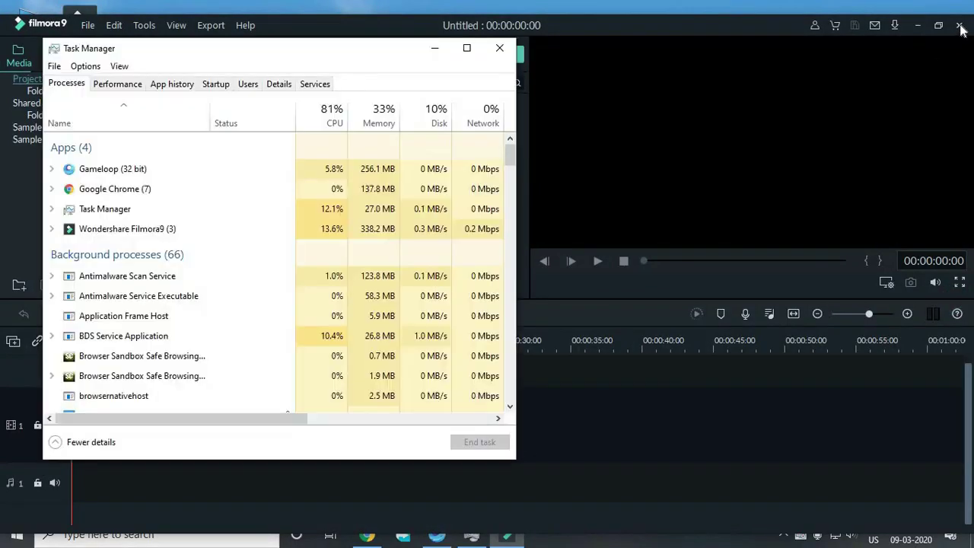
# Find WSHelper.exe in Task Manager's detailed process list, end that process, and close Task Manager.
pyautogui.scroll(-3, 331, 293)
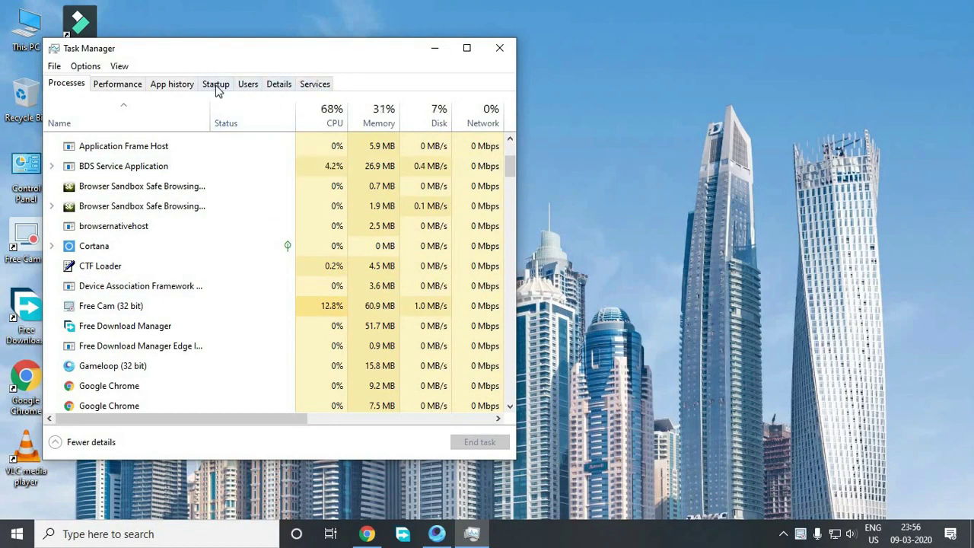
pyautogui.click(248, 84)
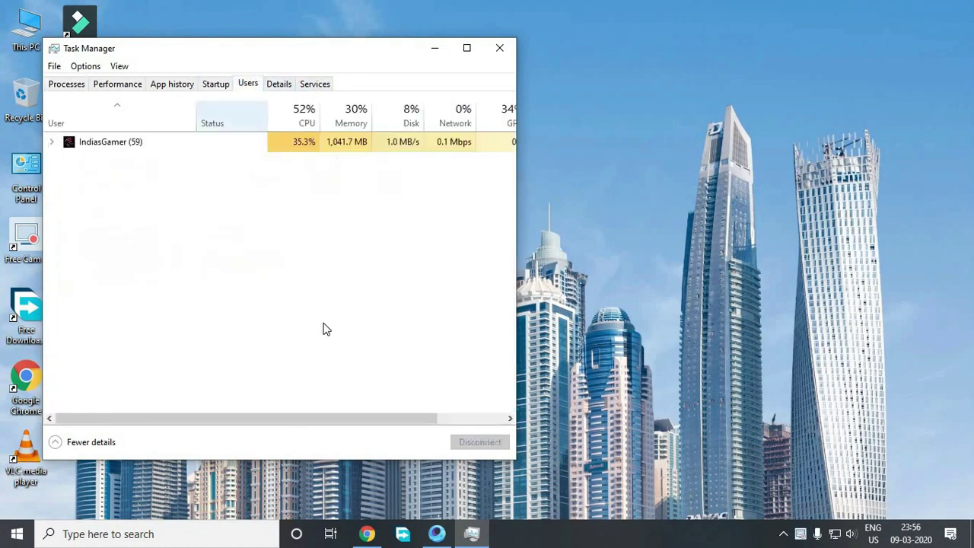
pyautogui.click(279, 83)
pyautogui.moveTo(510, 137); pyautogui.dragTo(524, 444)
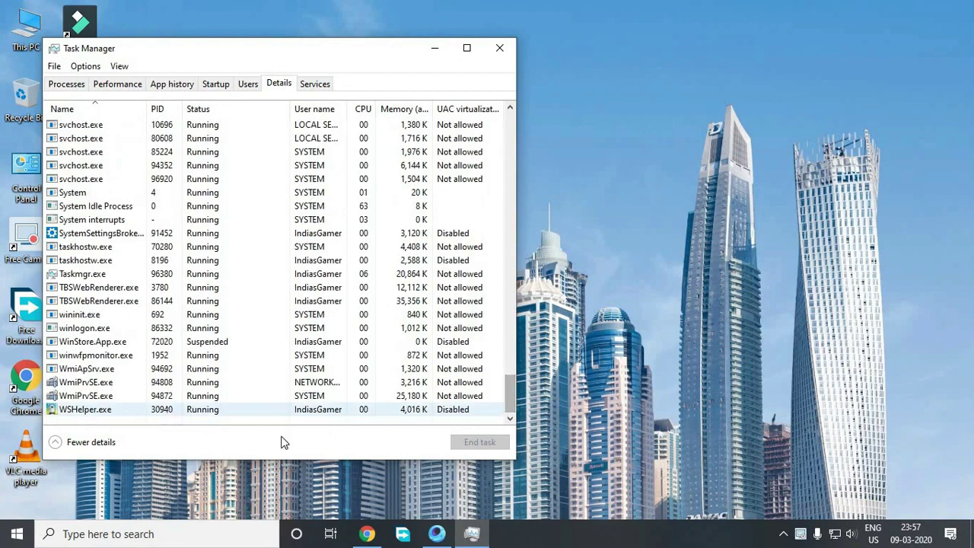
pyautogui.press('Down')
pyautogui.click(479, 443)
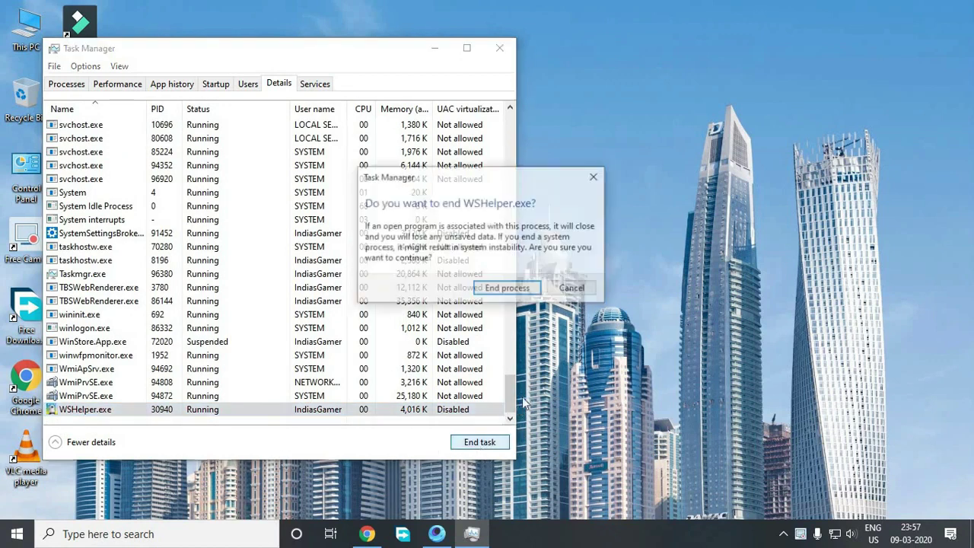
pyautogui.click(490, 290)
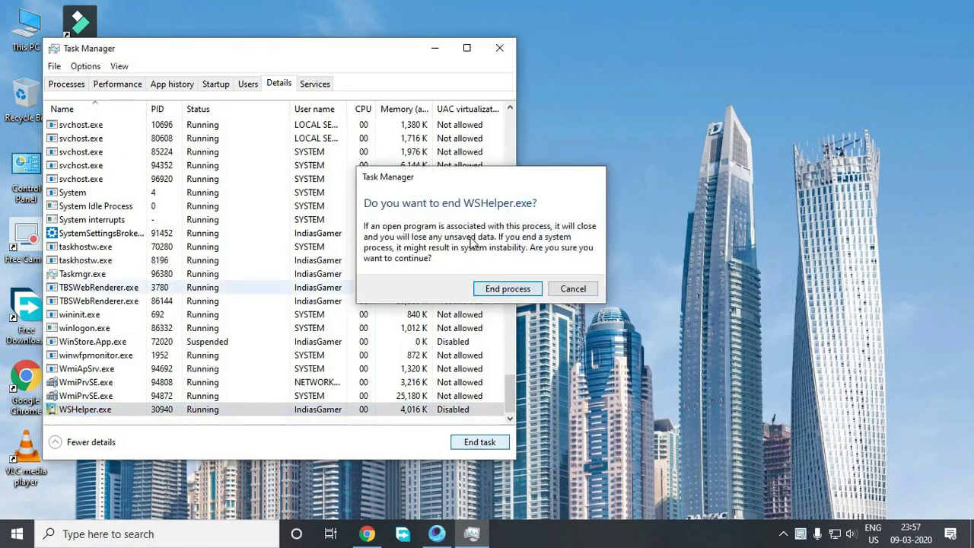
pyautogui.click(499, 51)
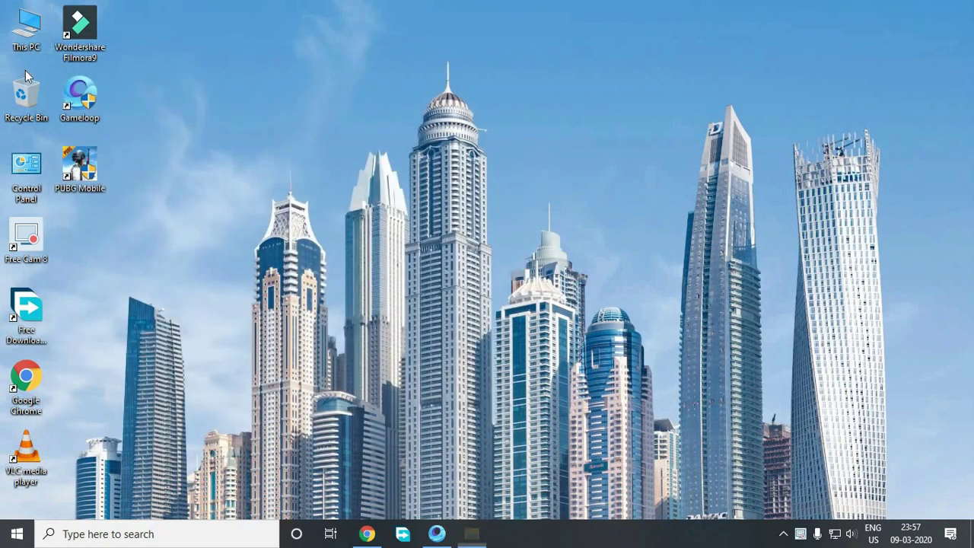
# Browse in File Explorer to C:, Program Files (x86), Common Files, Wondershare, Wondershare Helper Compact.
pyautogui.doubleClick(26, 31)
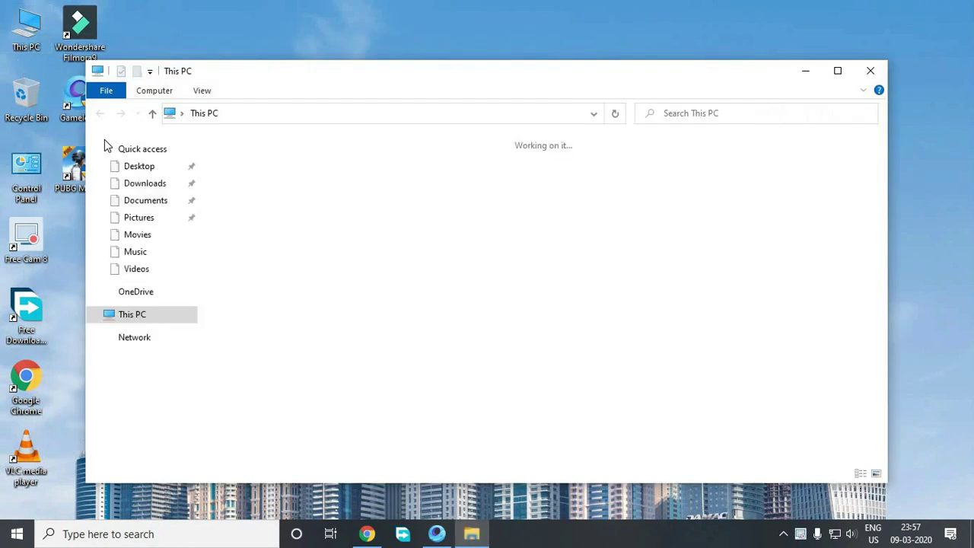
pyautogui.doubleClick(236, 79)
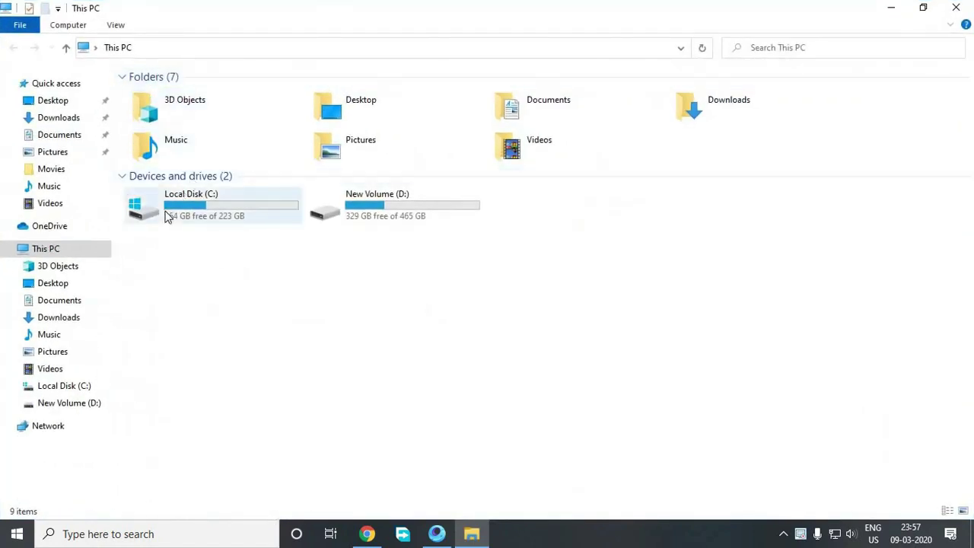
pyautogui.click(169, 217)
pyautogui.doubleClick(169, 217)
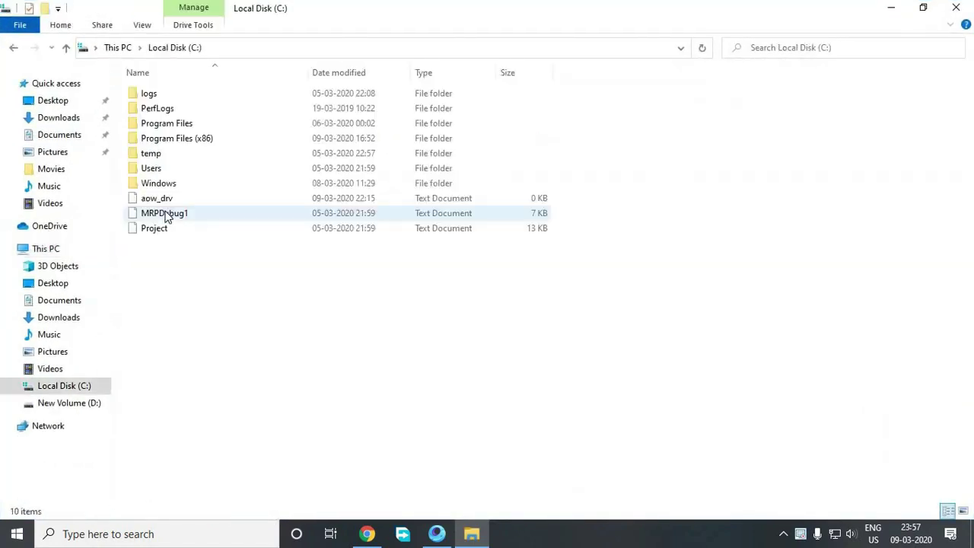
pyautogui.doubleClick(176, 137)
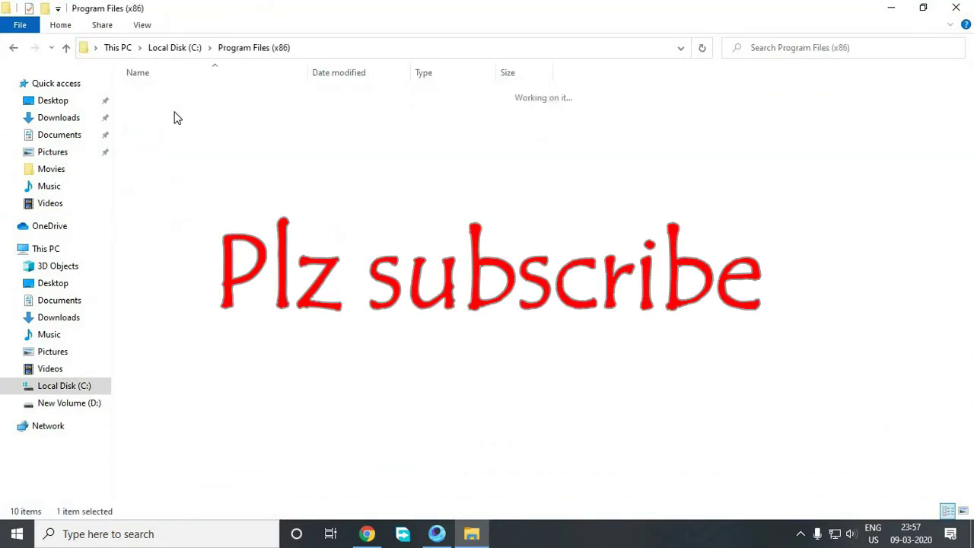
pyautogui.doubleClick(178, 94)
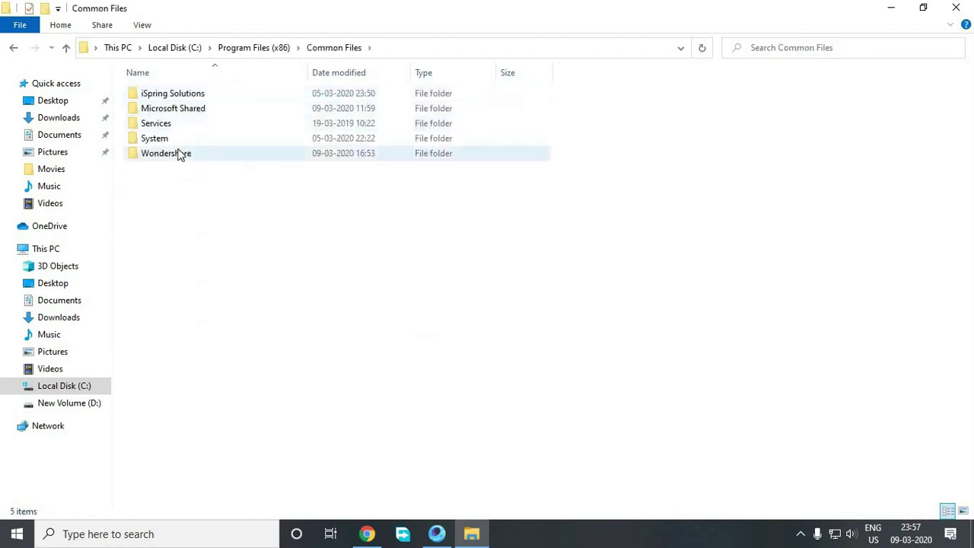
pyautogui.doubleClick(180, 155)
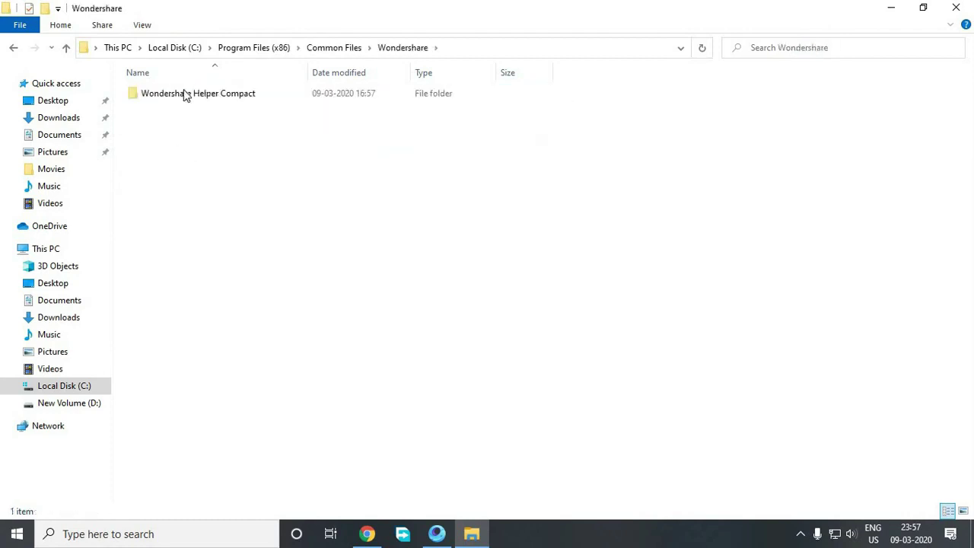
pyautogui.doubleClick(185, 93)
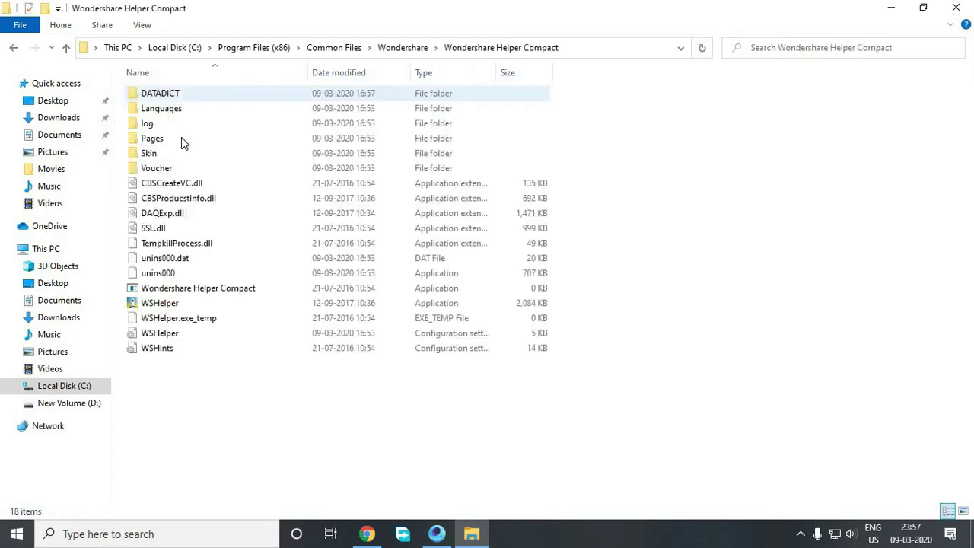
# Delete the WSHelper application file from the Wondershare Helper Compact folder and close the folder window.
pyautogui.click(179, 305)
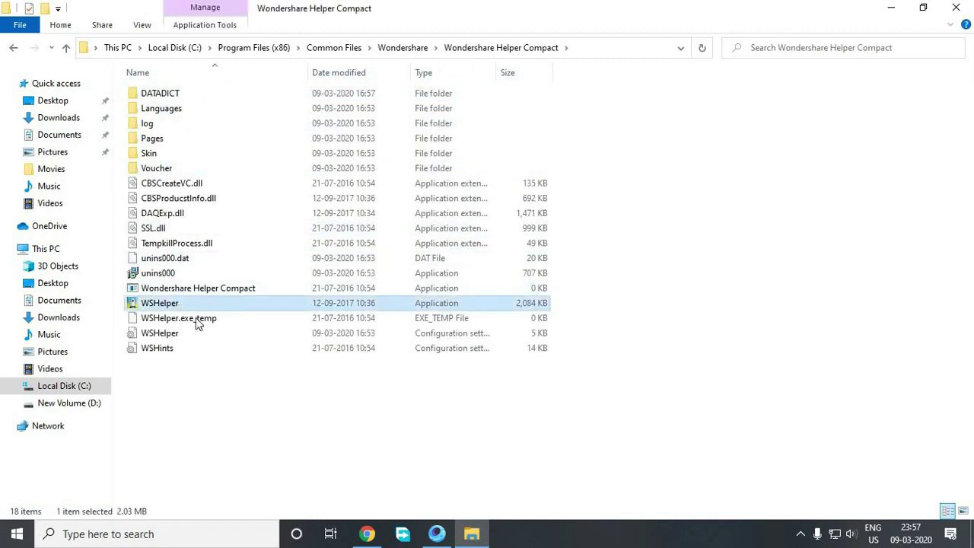
pyautogui.hotkey('shift', 'F10')
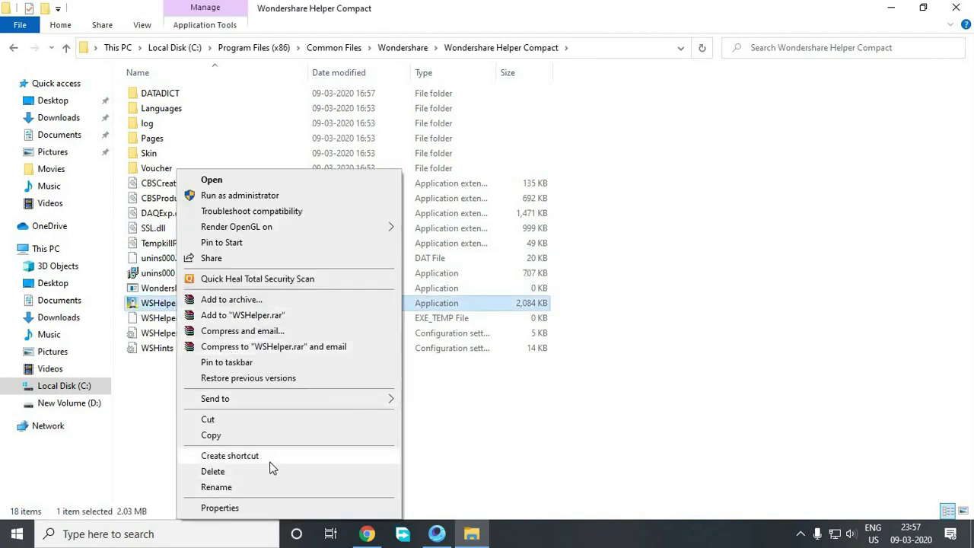
pyautogui.press('Return')
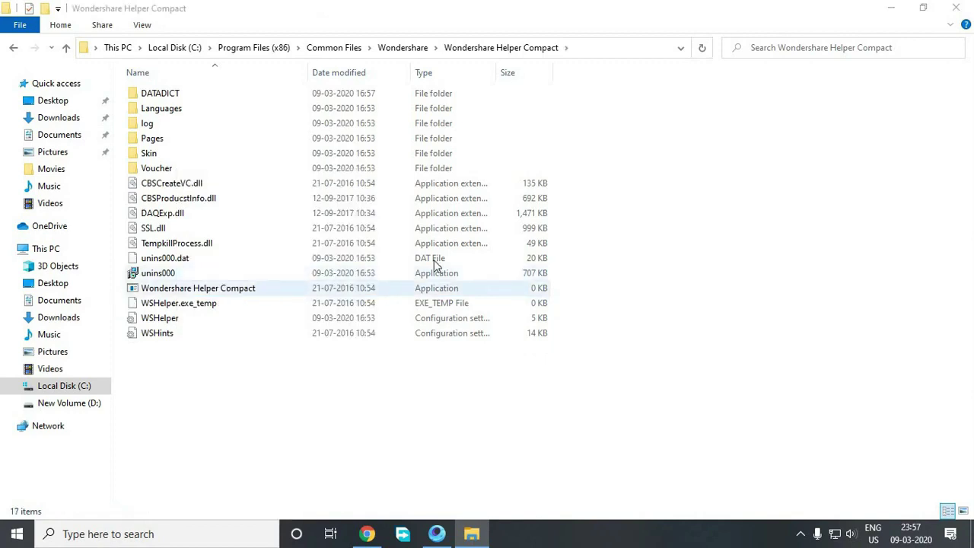
pyautogui.hotkey('alt', 'F4')
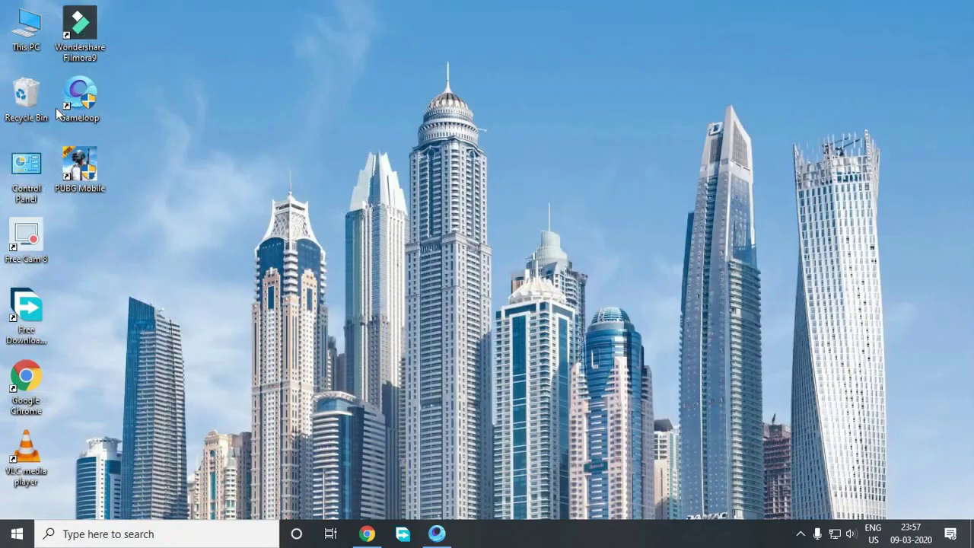
# Empty the Recycle Bin and refresh the desktop.
pyautogui.rightClick(2, 92)
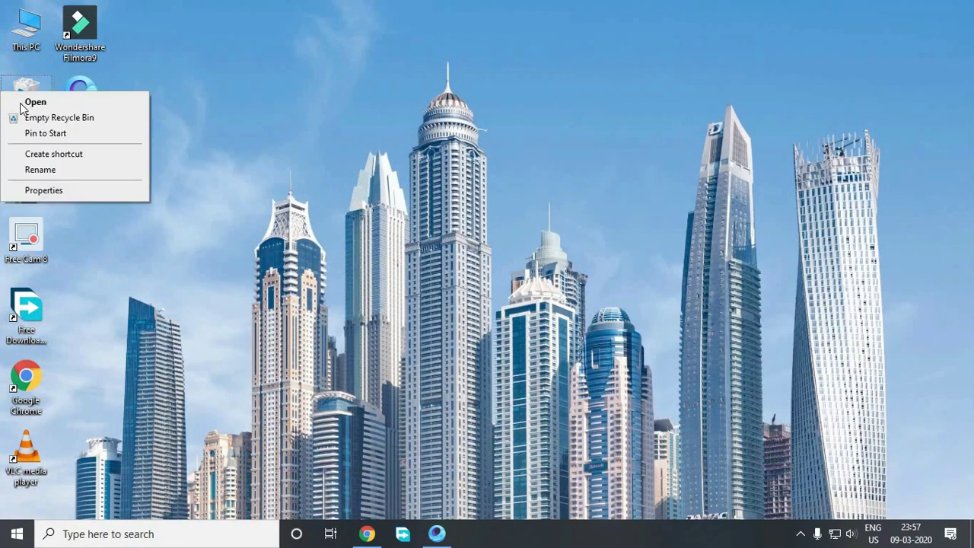
pyautogui.click(35, 118)
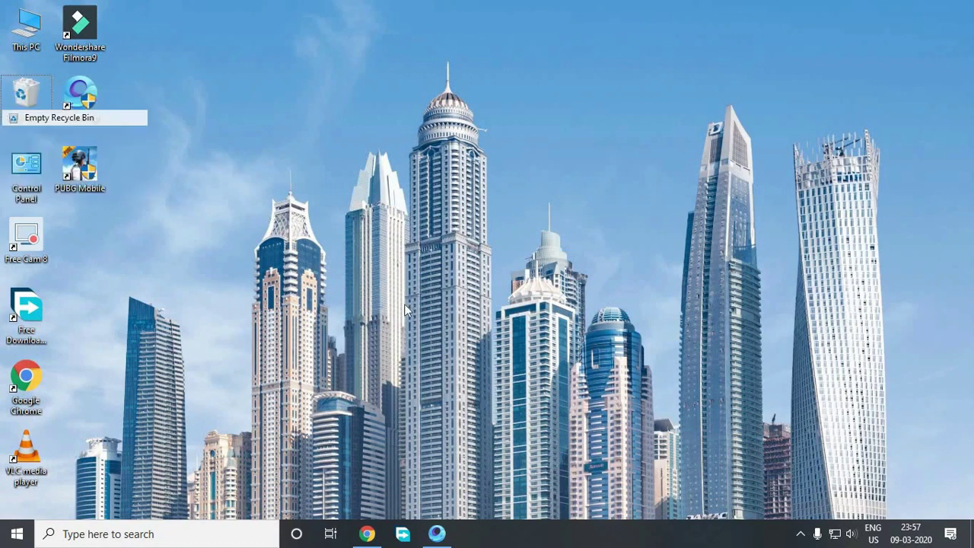
pyautogui.click(554, 332)
pyautogui.rightClick(248, 120)
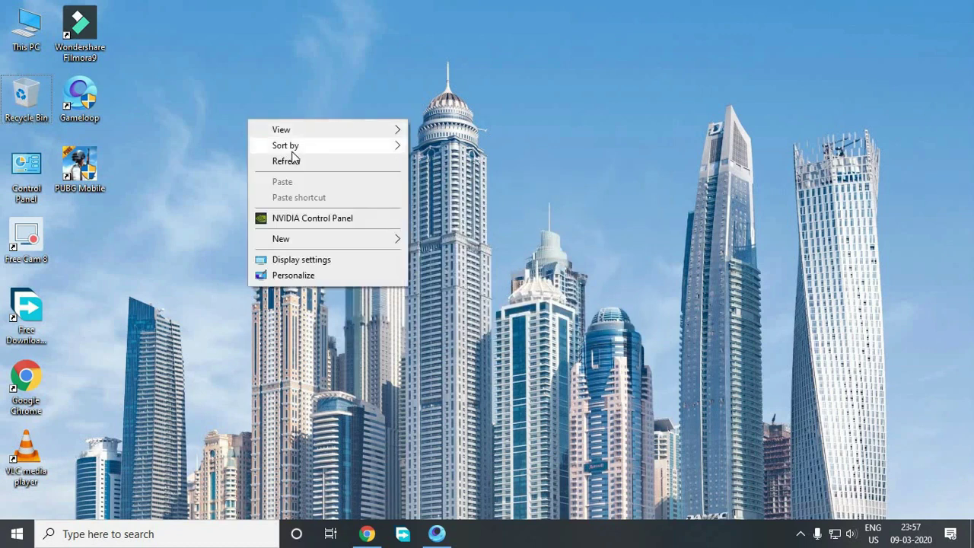
pyautogui.click(305, 161)
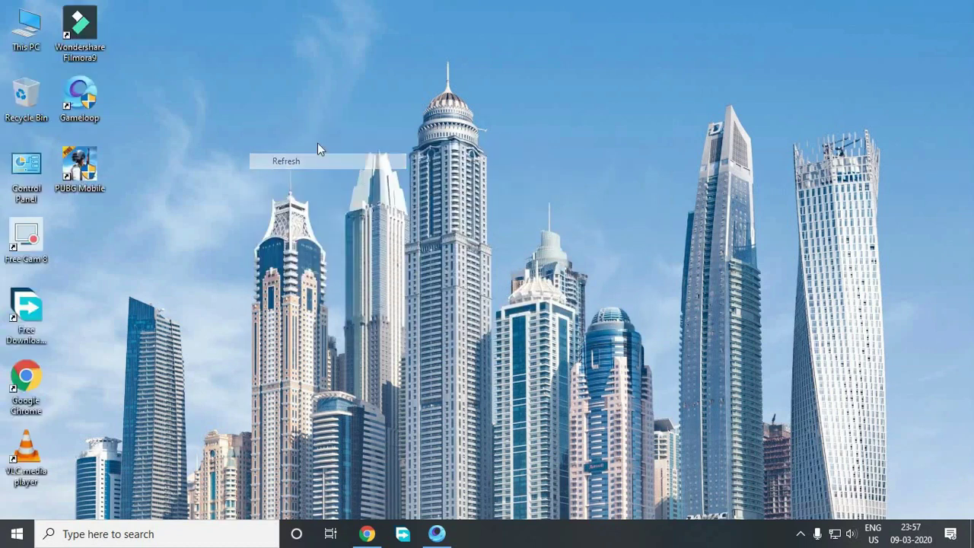
pyautogui.rightClick(276, 114)
pyautogui.press('e')
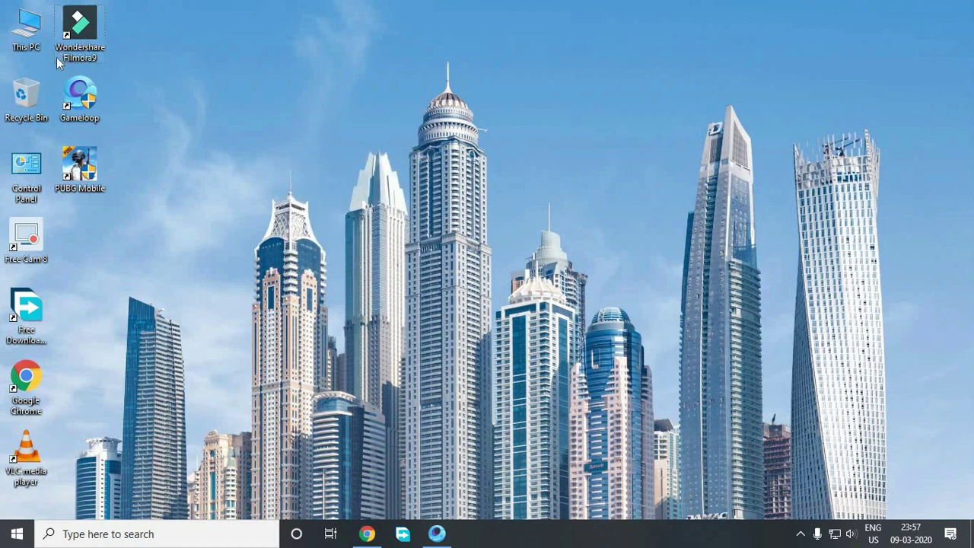
# Launch Wondershare Filmora9 from the desktop.
pyautogui.doubleClick(57, 57)
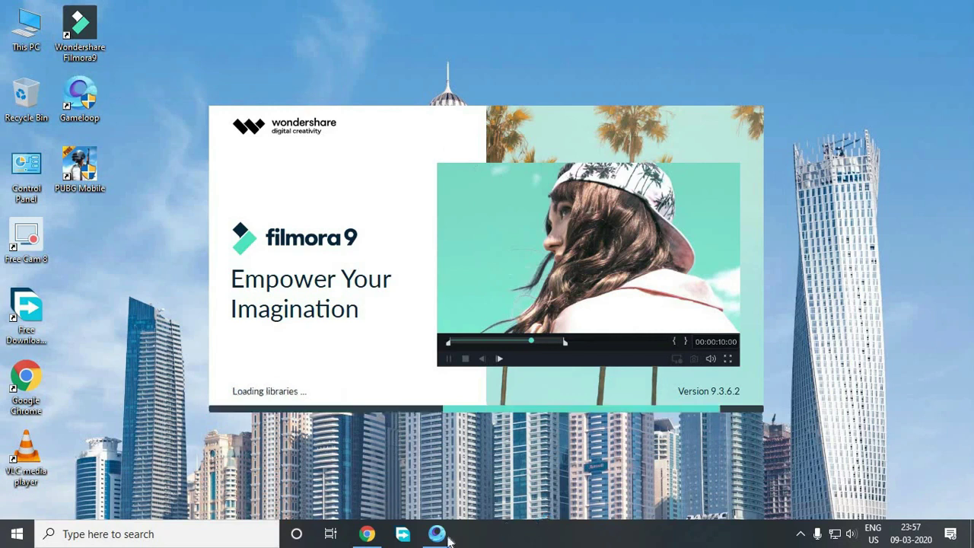
pyautogui.moveTo(449, 539)
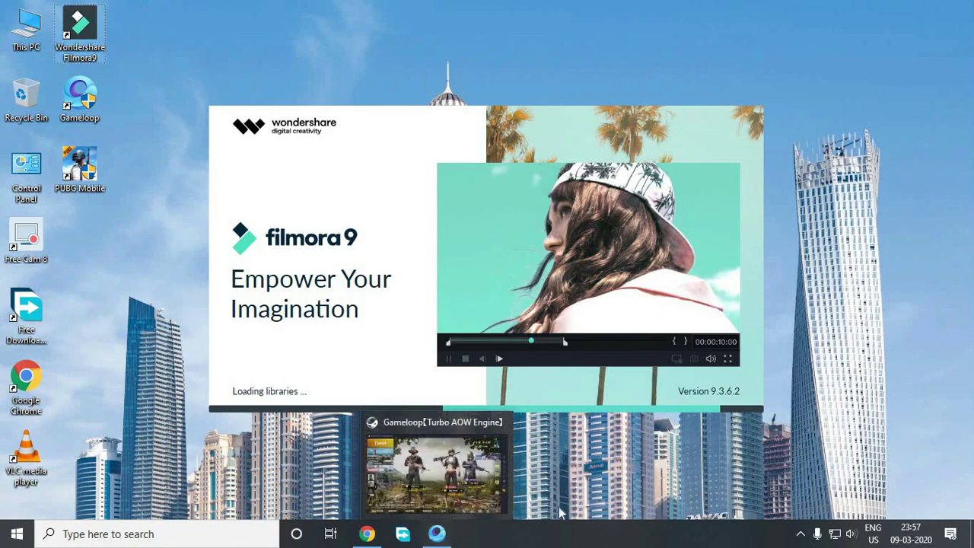
pyautogui.click(437, 534)
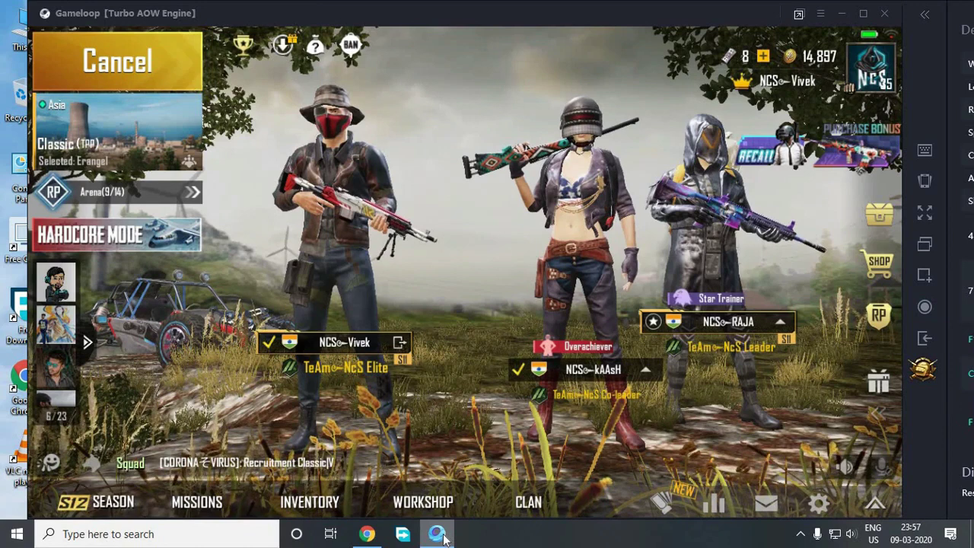
pyautogui.click(438, 535)
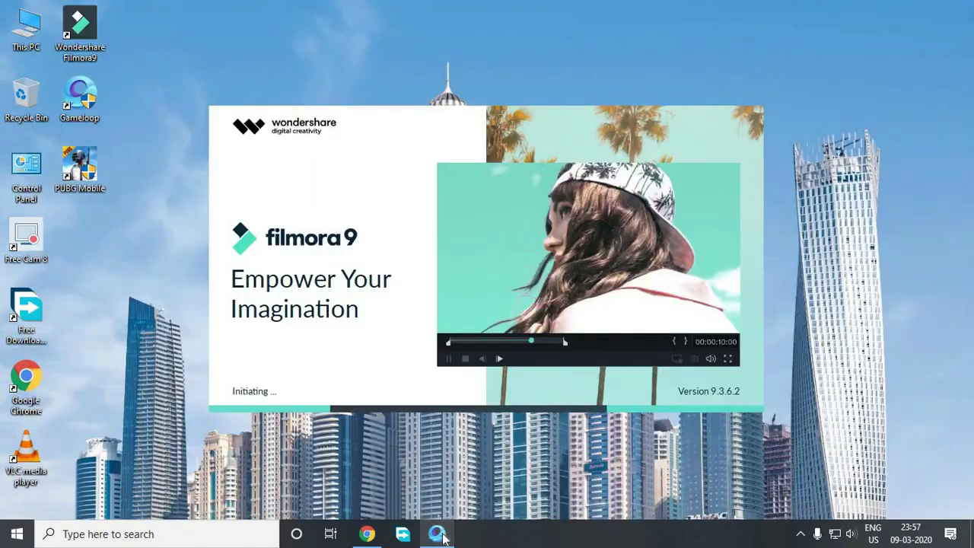
pyautogui.click(440, 534)
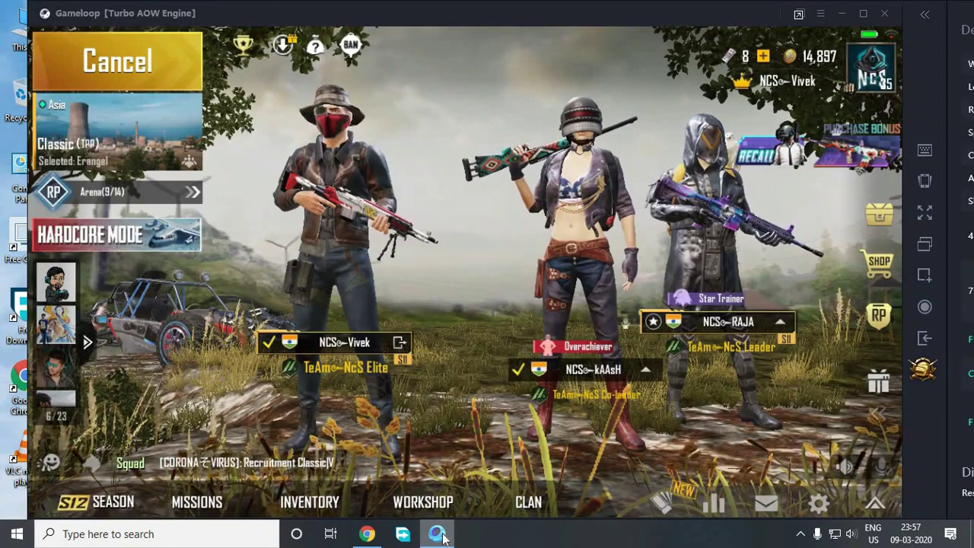
pyautogui.click(440, 535)
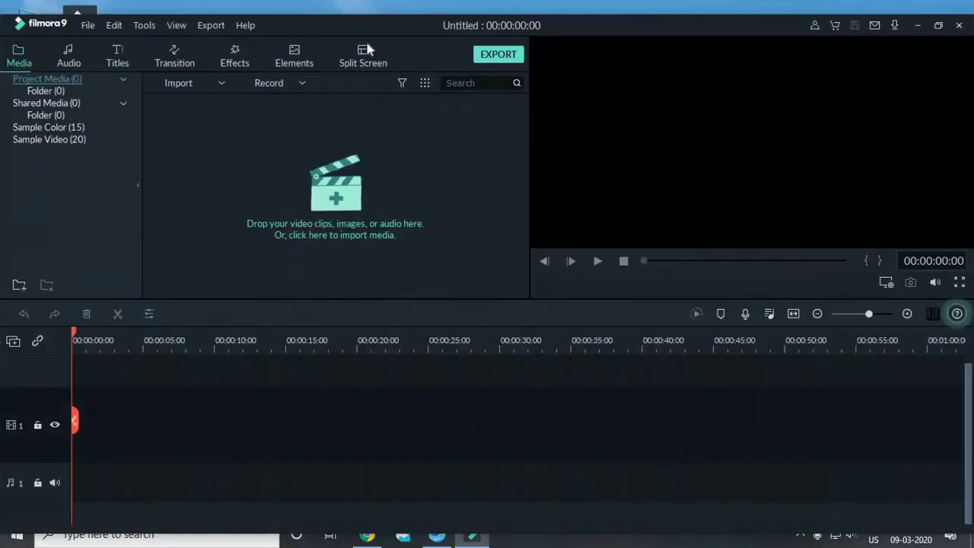
# Open the Filmora9 activation dialog.
pyautogui.click(252, 25)
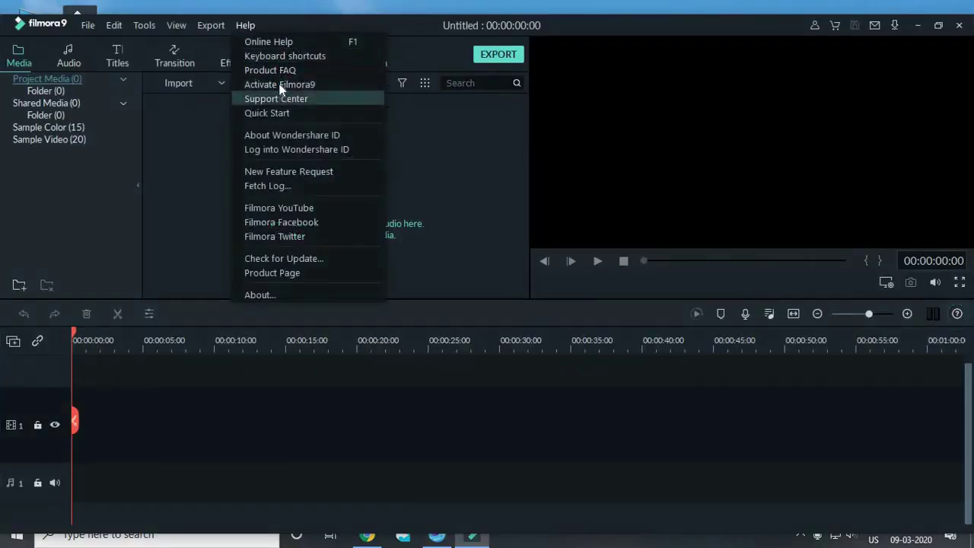
pyautogui.click(278, 98)
pyautogui.click(769, 426)
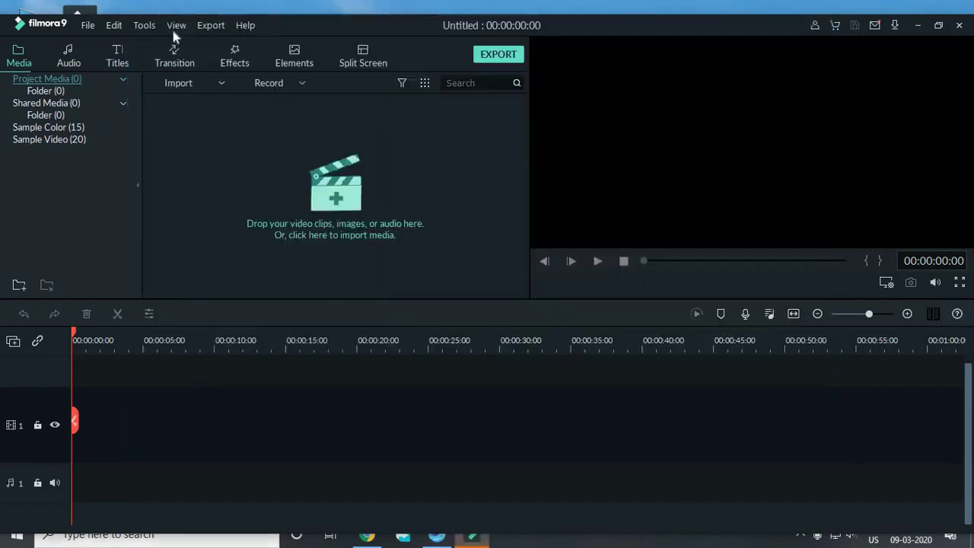
pyautogui.click(236, 26)
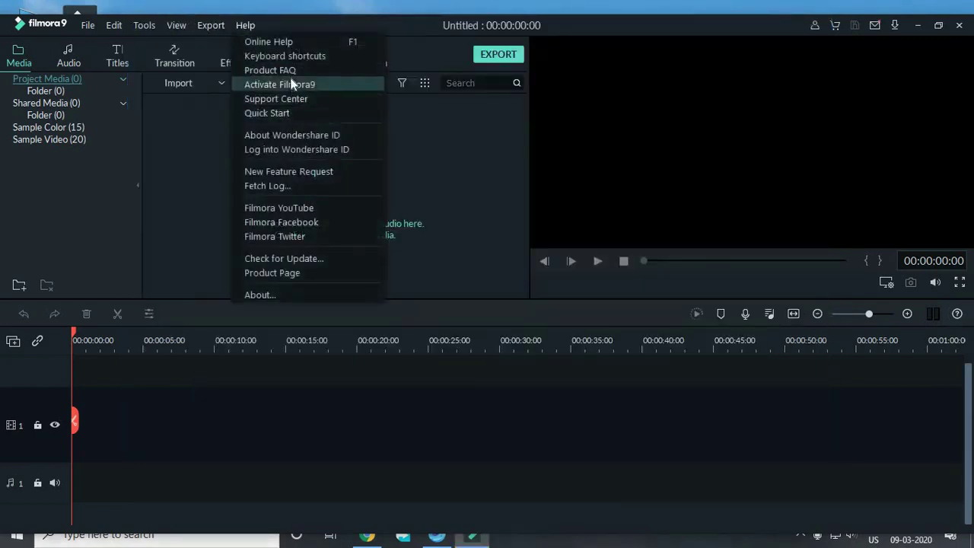
pyautogui.click(291, 83)
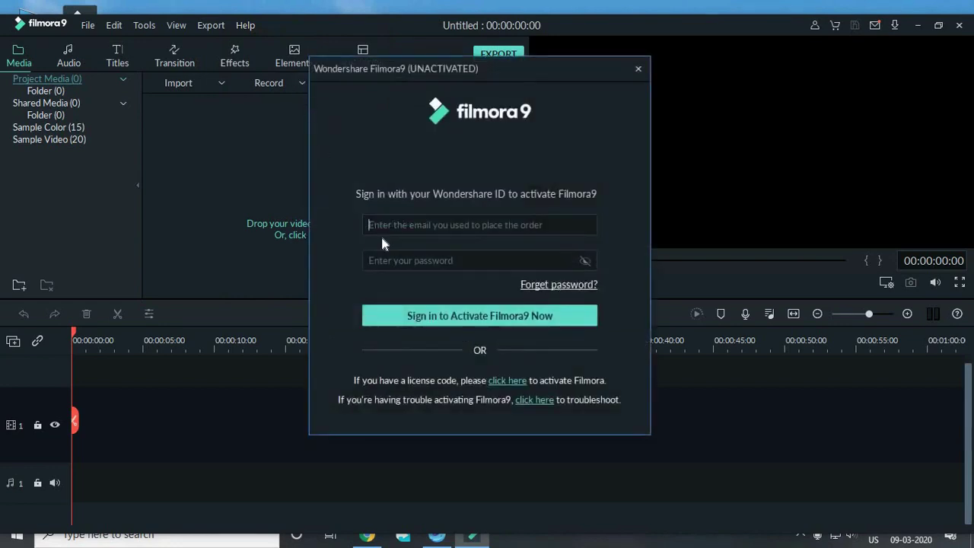
# Copy the first licensed e-mail under the additional serial codes heading in Chrome and paste it into Filmora9's sign-in e-mail field.
pyautogui.rightClick(397, 225)
pyautogui.click(367, 535)
pyautogui.moveTo(211, 256); pyautogui.dragTo(316, 258)
pyautogui.rightClick(317, 258)
pyautogui.click(335, 267)
pyautogui.click(473, 536)
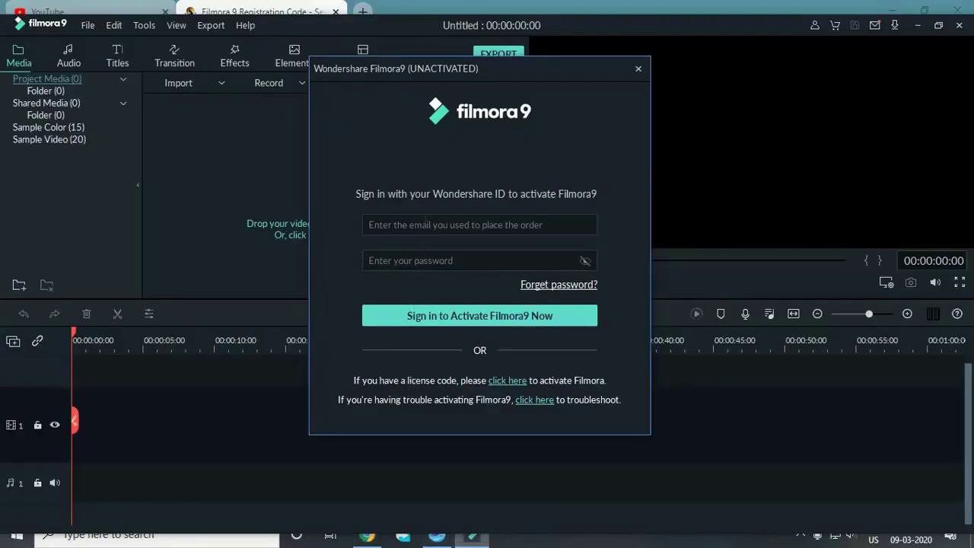
pyautogui.rightClick(433, 225)
pyautogui.click(467, 289)
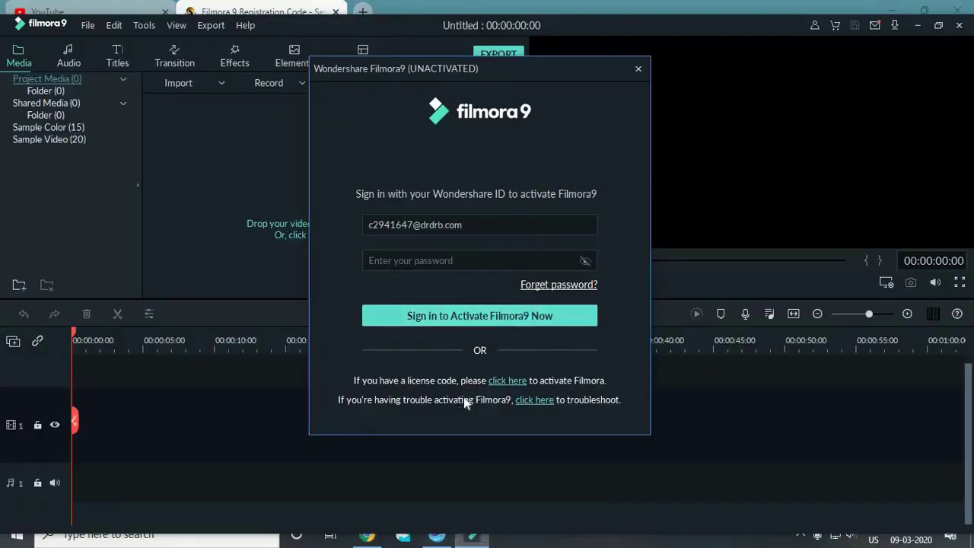
pyautogui.click(640, 71)
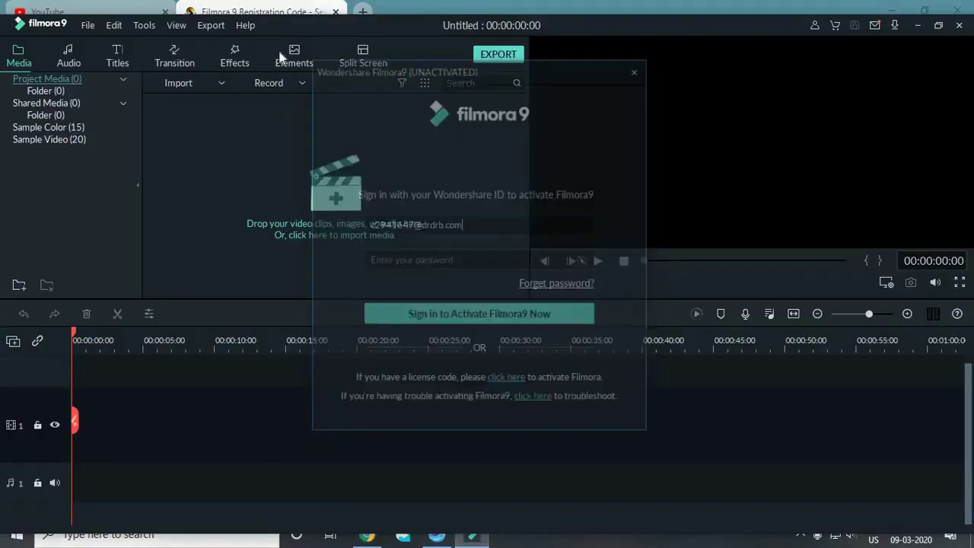
pyautogui.click(245, 25)
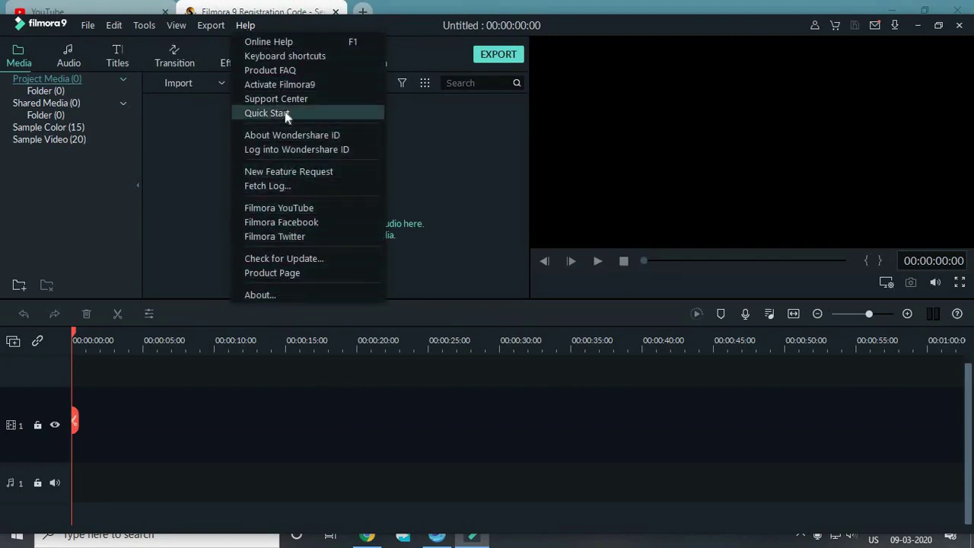
pyautogui.click(282, 71)
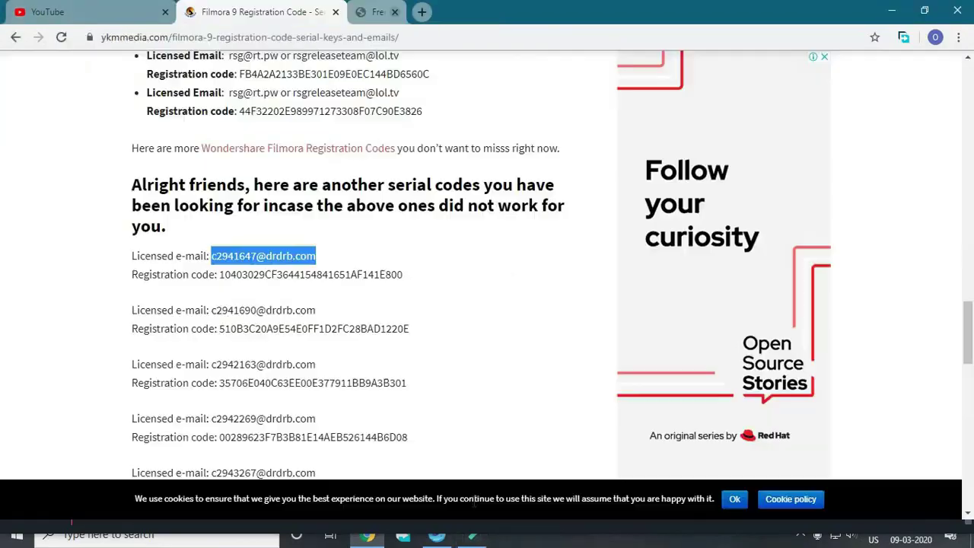
pyautogui.click(473, 536)
# Reopen the activation dialog, switch to activation by license code, and paste the copied address as the licensed e-mail.
pyautogui.click(246, 25)
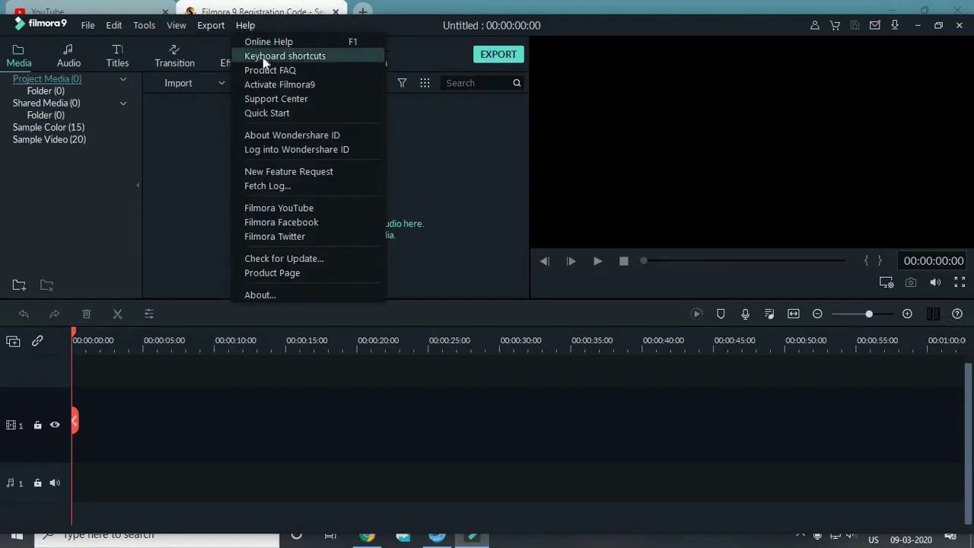
pyautogui.click(402, 214)
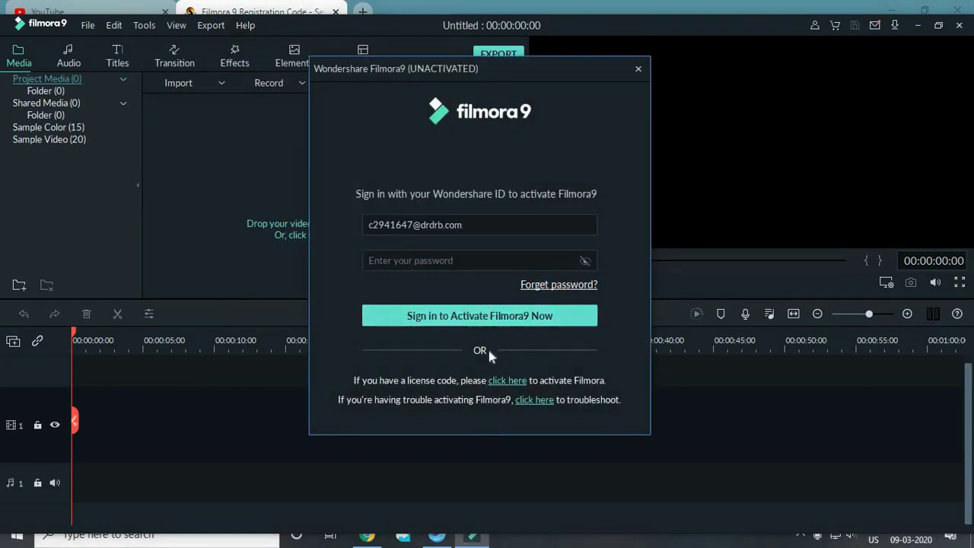
pyautogui.click(446, 314)
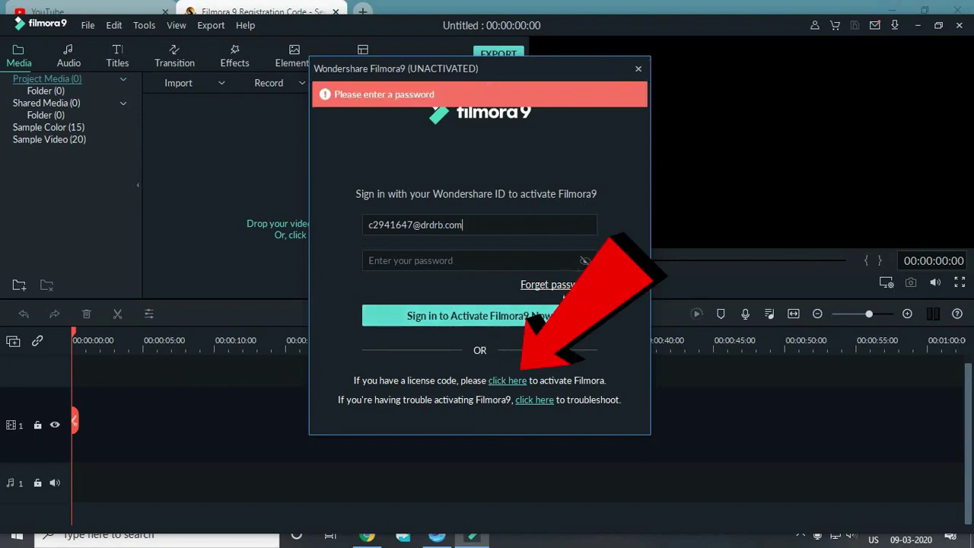
pyautogui.click(505, 382)
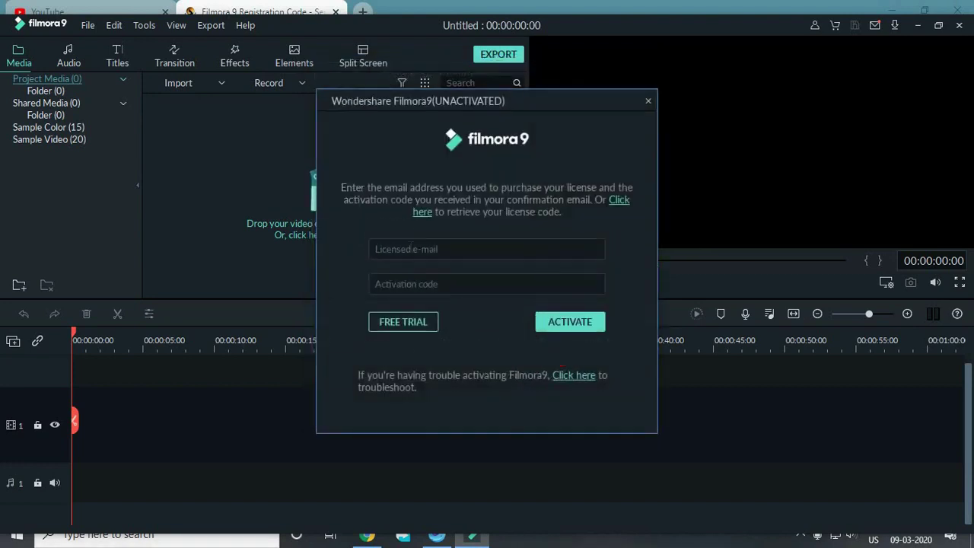
pyautogui.rightClick(410, 251)
pyautogui.click(462, 318)
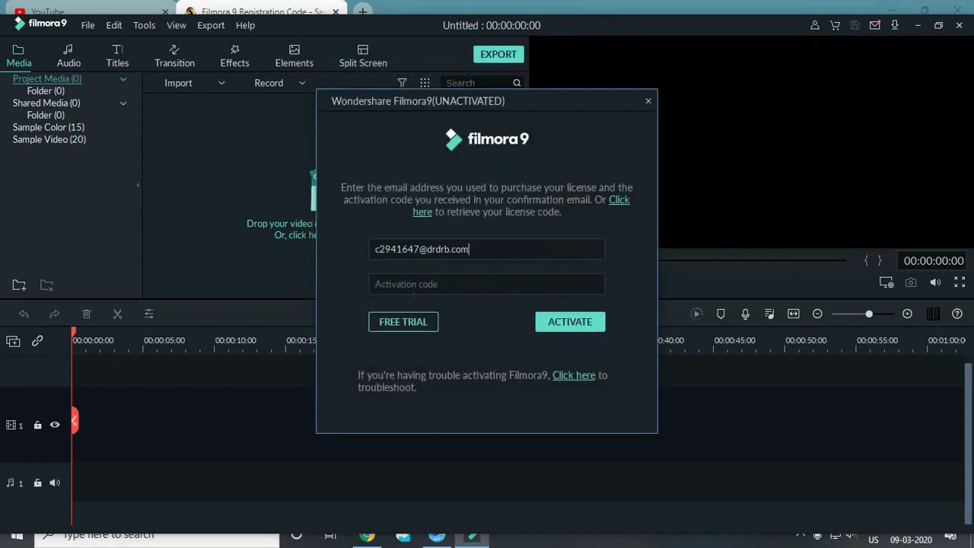
# Copy the matching registration code from the Chrome page into Filmora9's Activation code field, activate the program, and close the message.
pyautogui.click(366, 536)
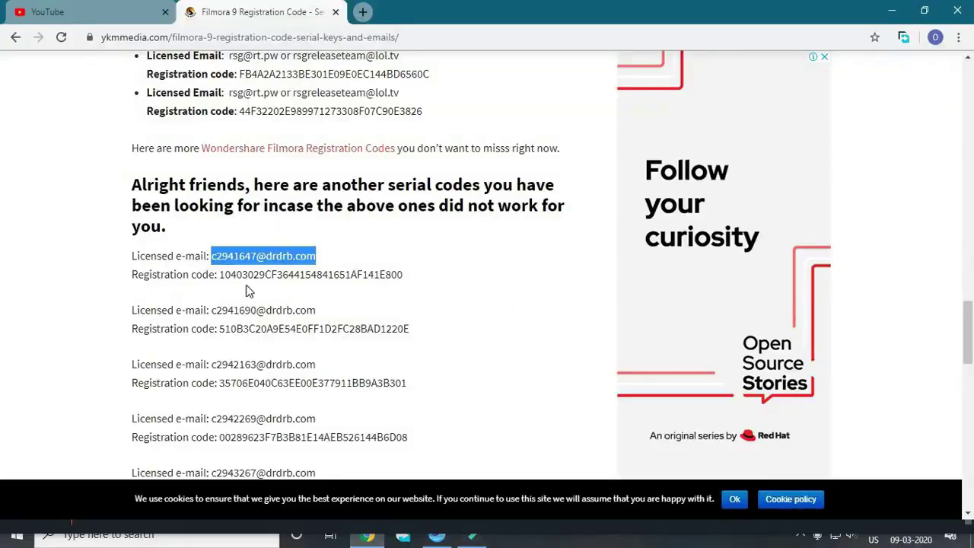
pyautogui.moveTo(221, 276); pyautogui.dragTo(404, 278)
pyautogui.rightClick(403, 278)
pyautogui.click(430, 284)
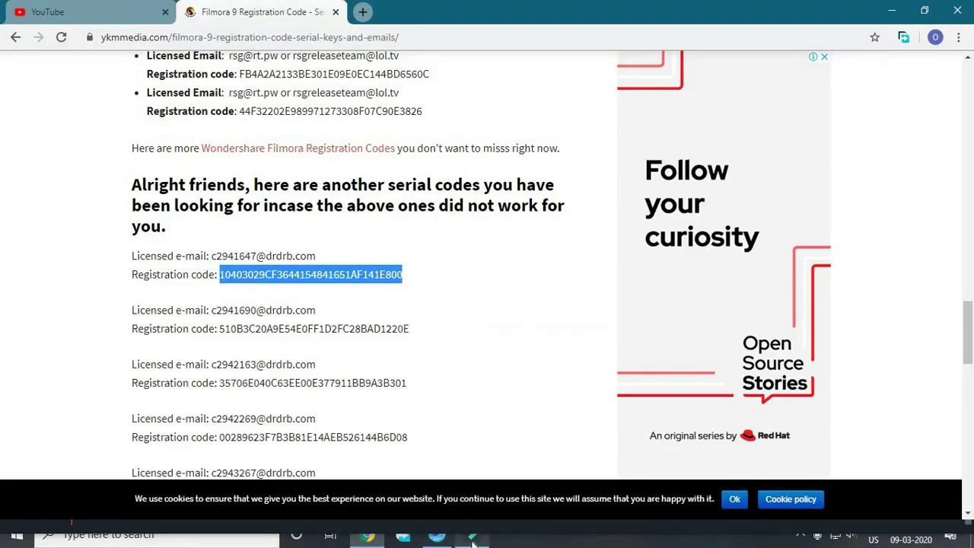
pyautogui.click(473, 536)
pyautogui.rightClick(424, 288)
pyautogui.click(476, 357)
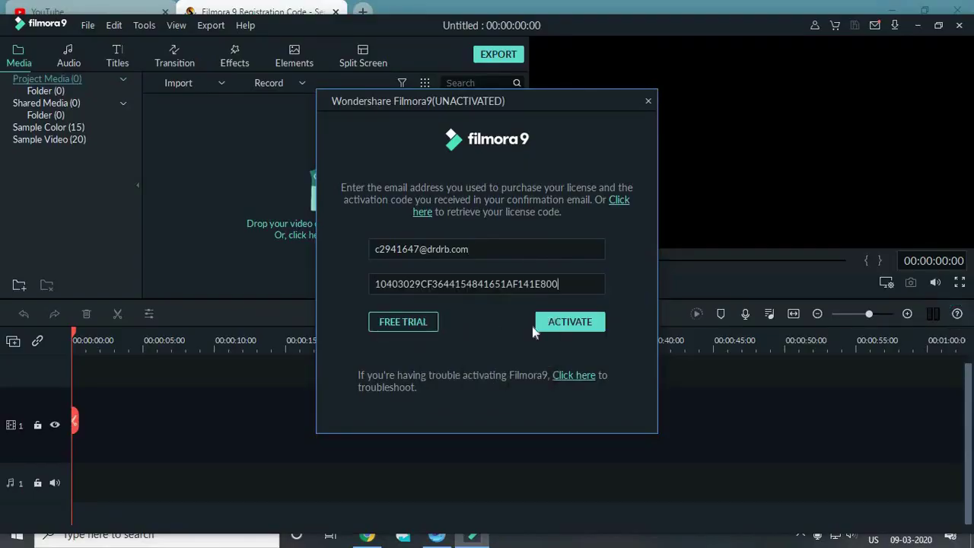
pyautogui.click(556, 325)
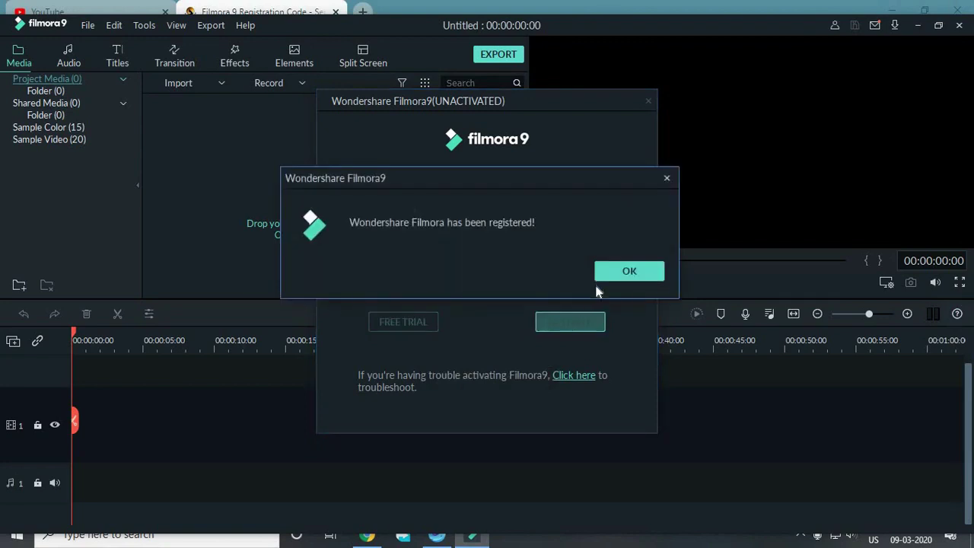
pyautogui.click(631, 272)
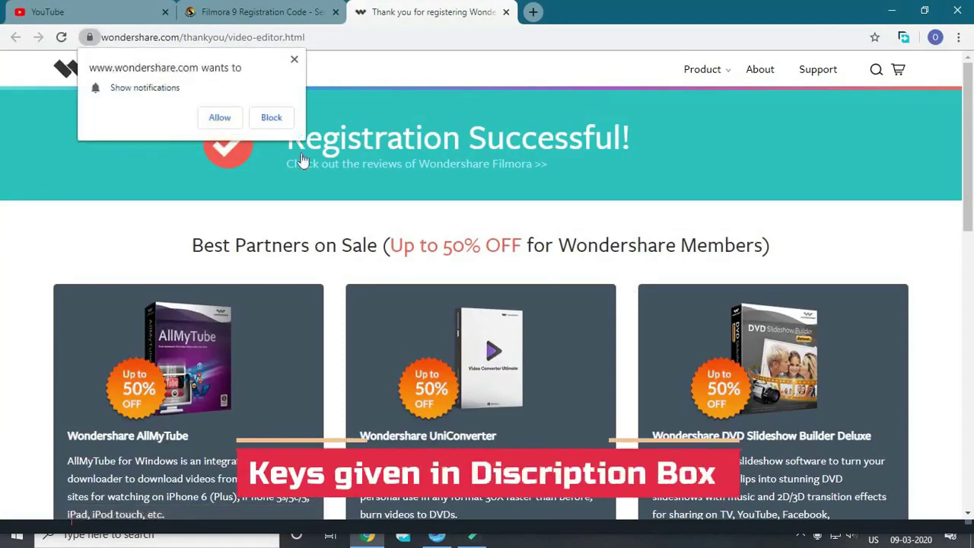
# Block notifications from the Wondershare site, close its registration page, and minimize Chrome to return to Filmora9.
pyautogui.click(271, 118)
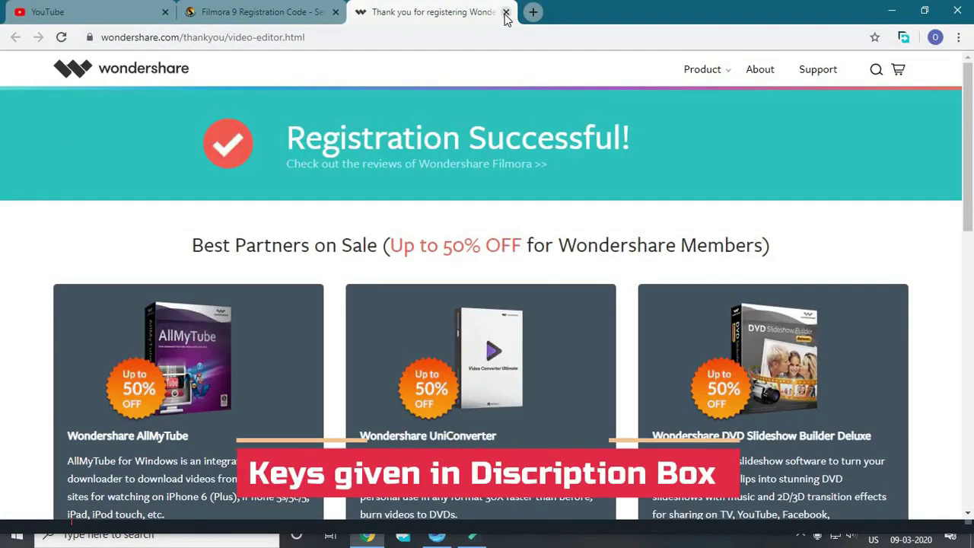
pyautogui.click(507, 12)
pyautogui.click(465, 230)
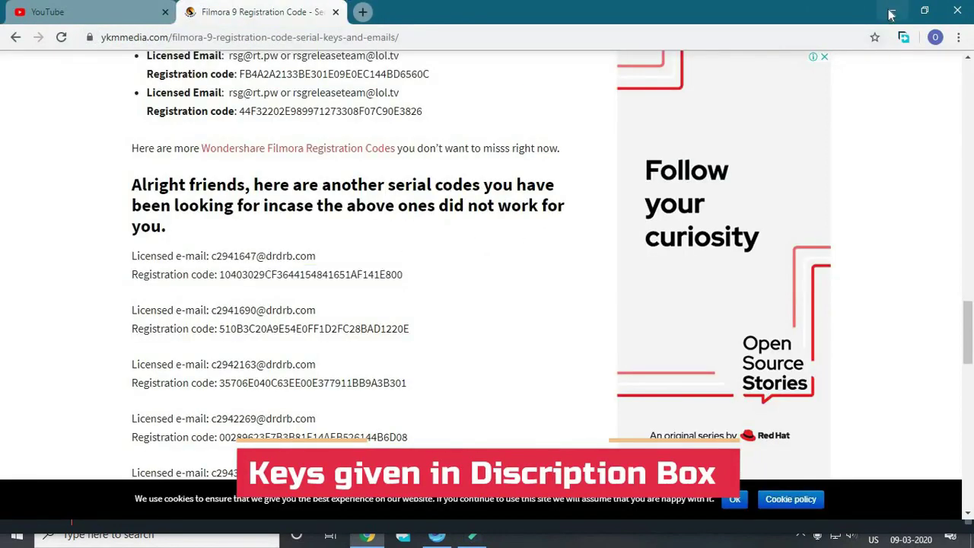
pyautogui.click(892, 11)
# View the Filmora9 About information and close its window.
pyautogui.click(245, 25)
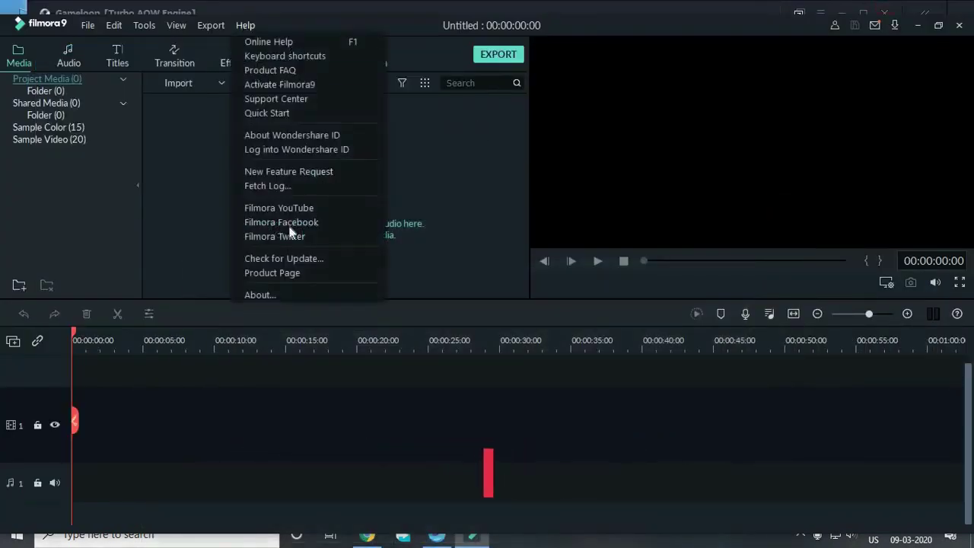
pyautogui.click(282, 290)
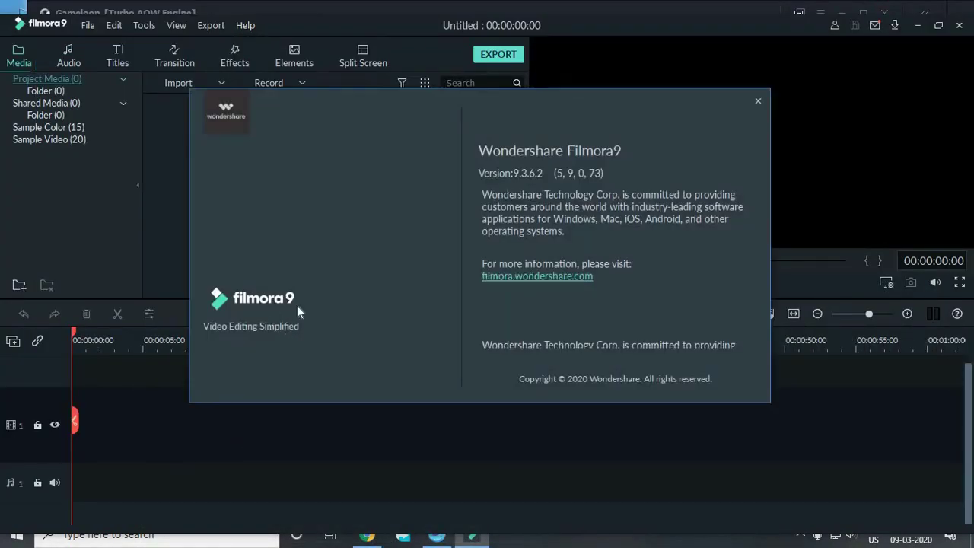
pyautogui.click(759, 101)
# Browse through the included title presets in the Titles library.
pyautogui.click(118, 57)
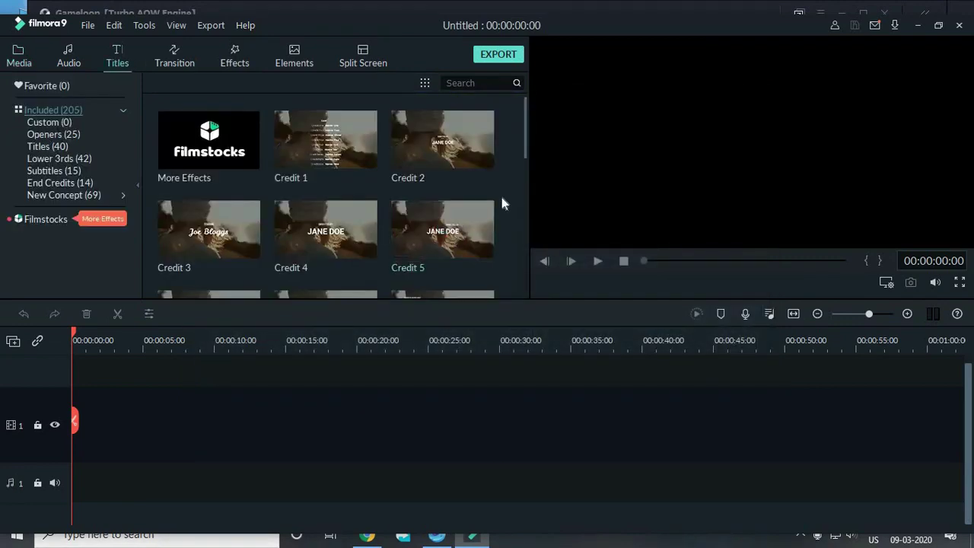
pyautogui.scroll(-15, 385, 221)
pyautogui.scroll(15, 383, 219)
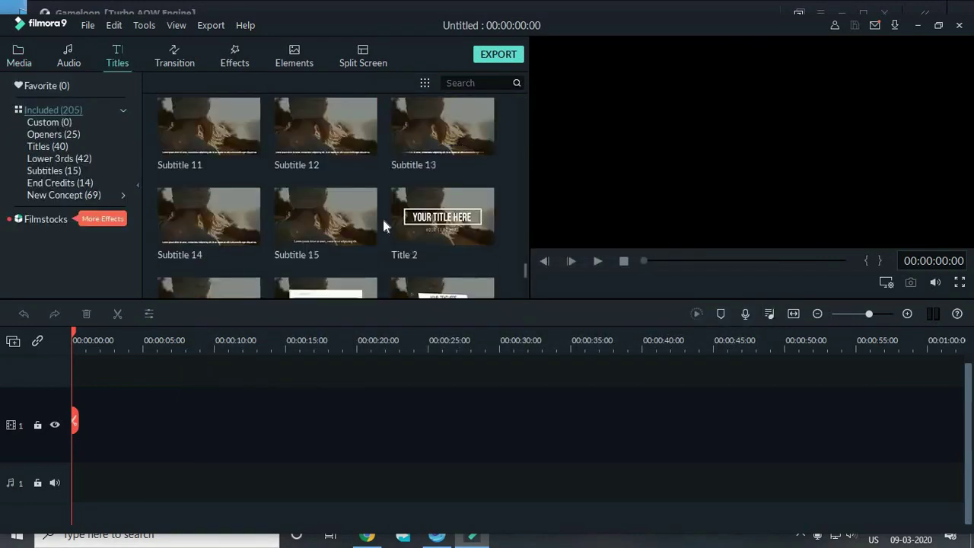